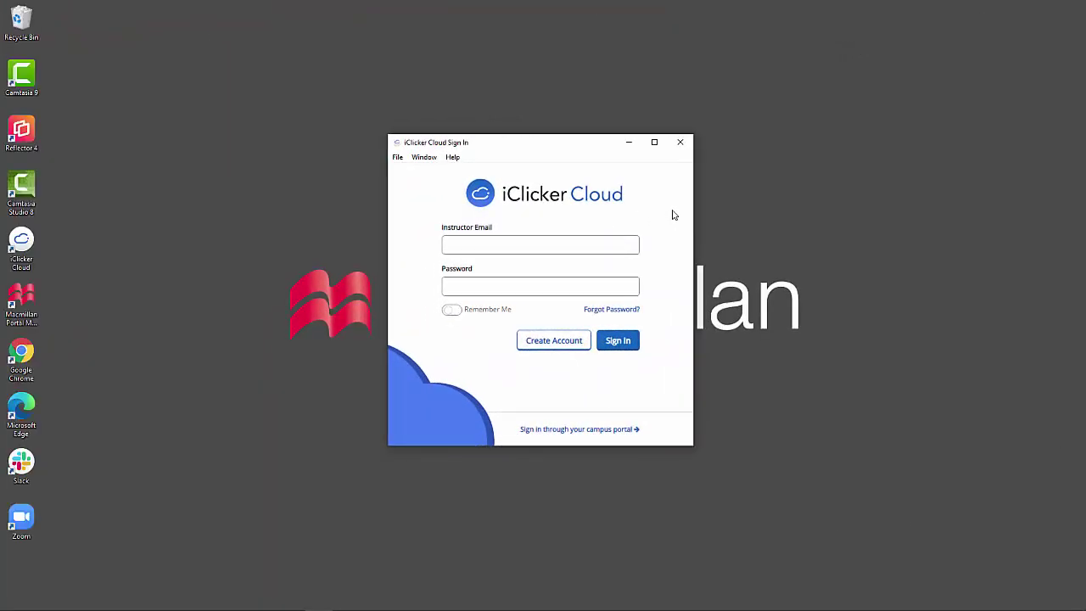
Sign in with the instructor e-mail and password, then start class for the Test course
left_click(616, 244)
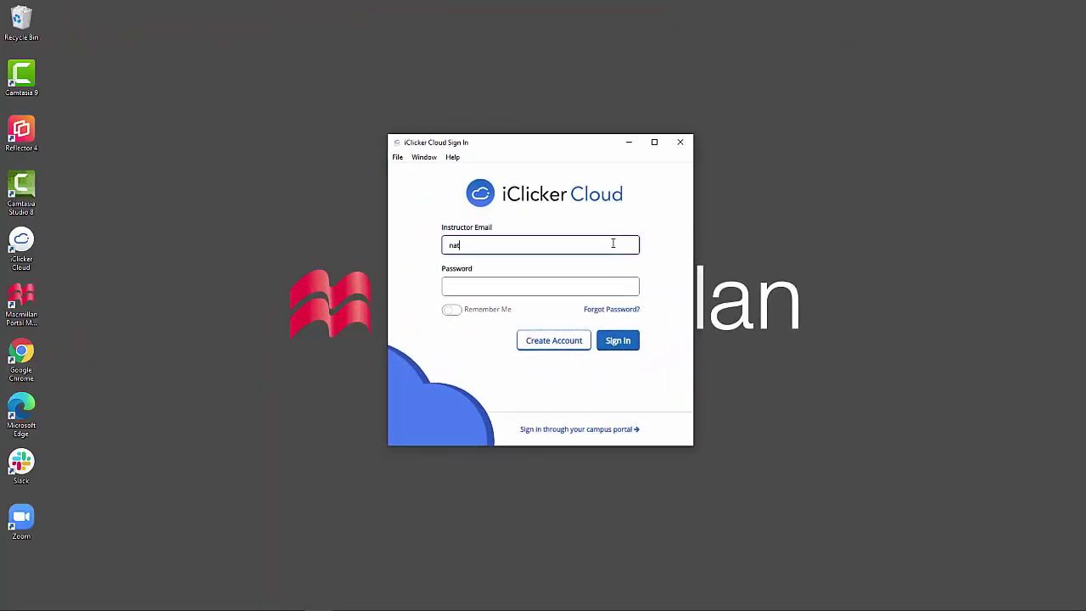
key("Tab")
type("********")
key("Return")
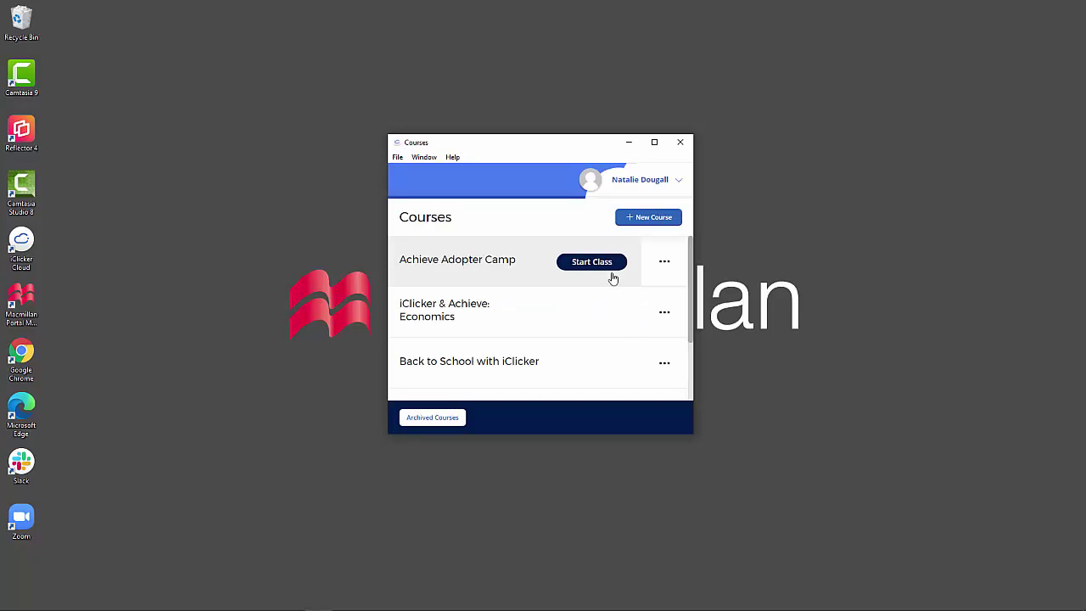
scroll(605, 386, "down", 2)
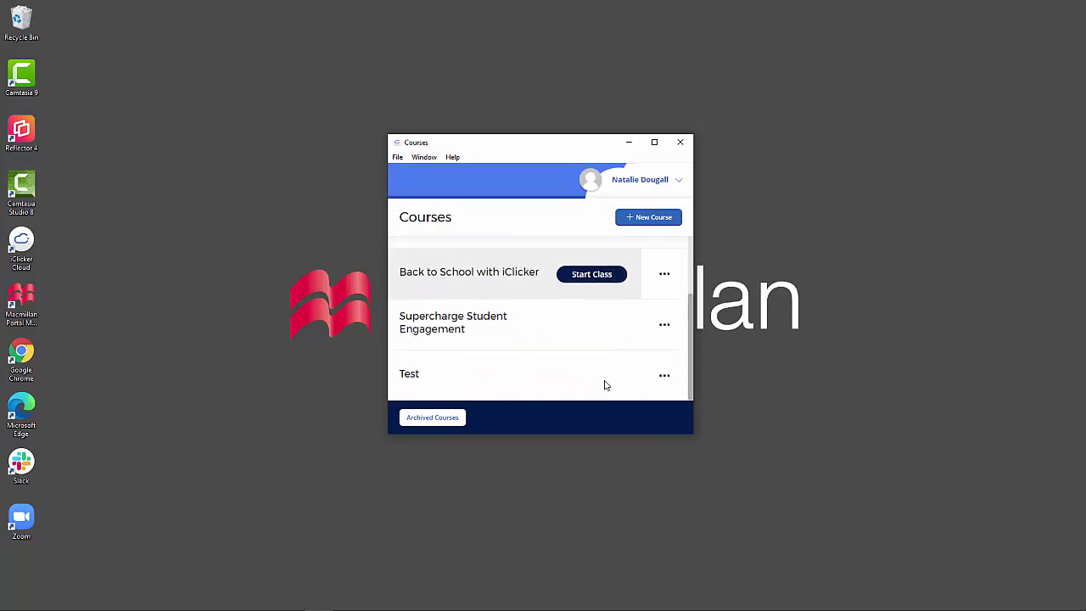
left_click(591, 376)
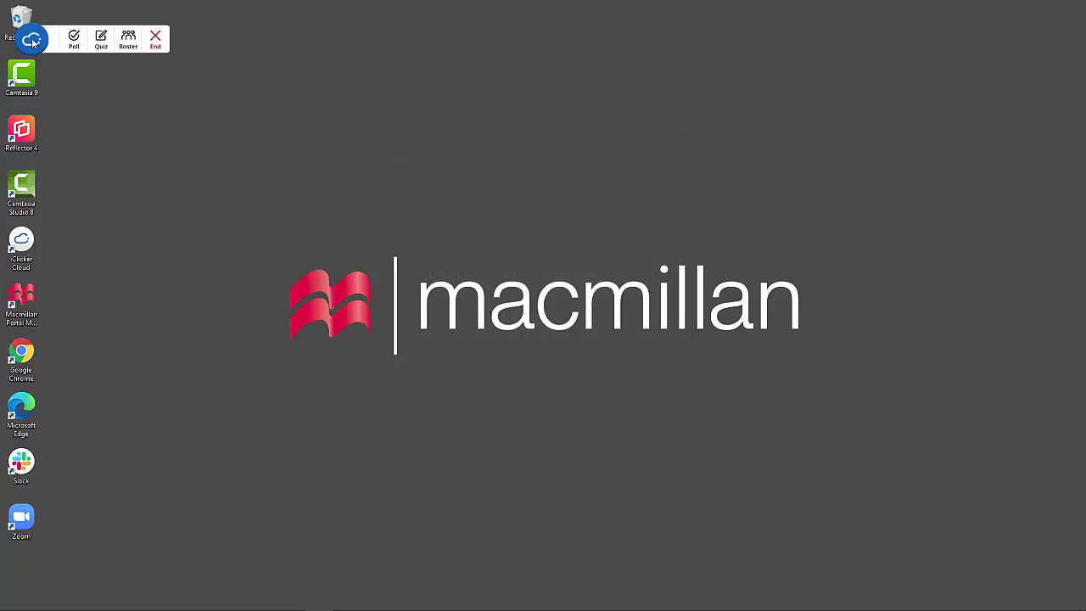
Move and collapse the class toolbar, then bring up the polling questions presentation
left_click_drag(32, 39, 89, 49)
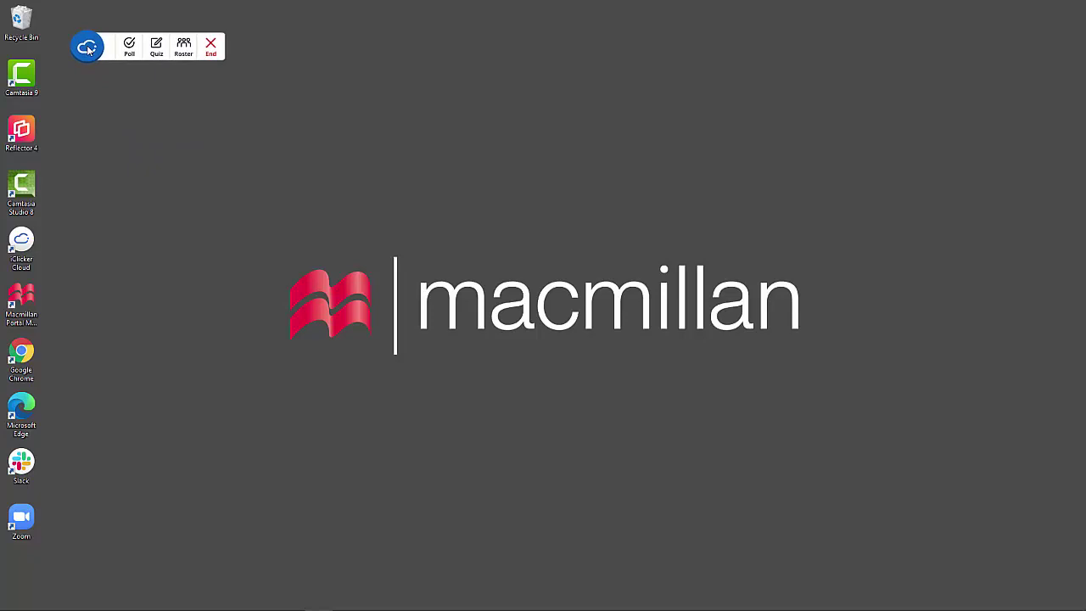
left_click(88, 49)
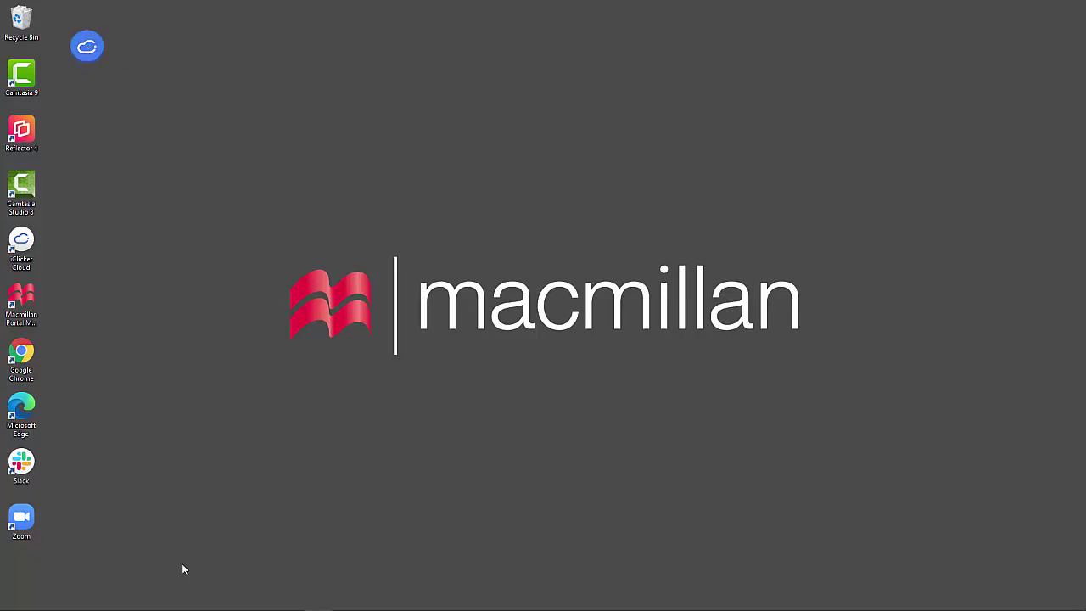
left_click(207, 599)
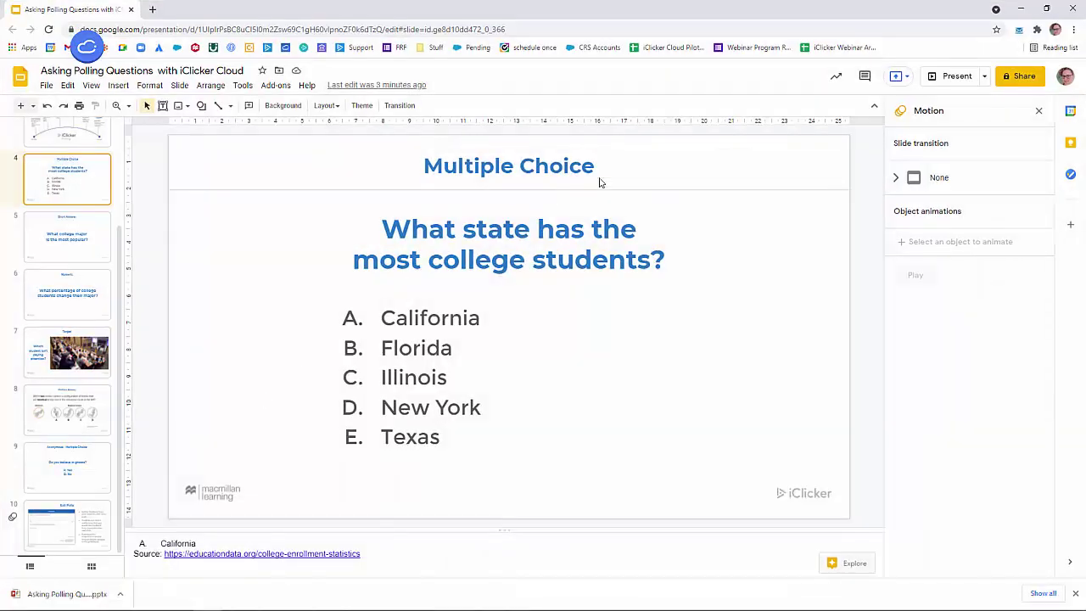
Present the deck full screen and start a Multiple Choice poll on the college-students slide
left_click(950, 80)
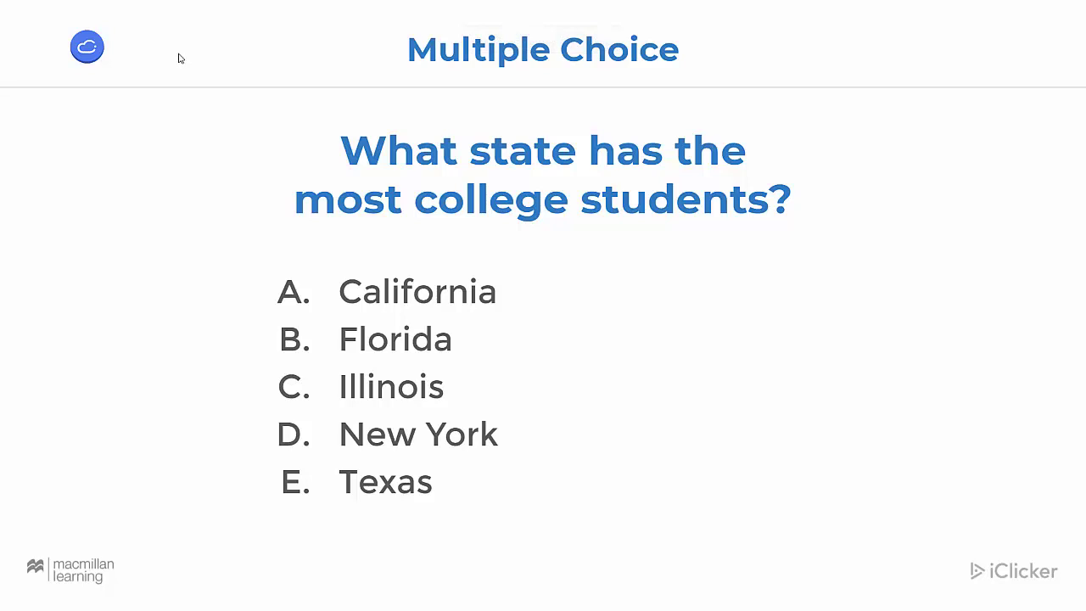
left_click(88, 51)
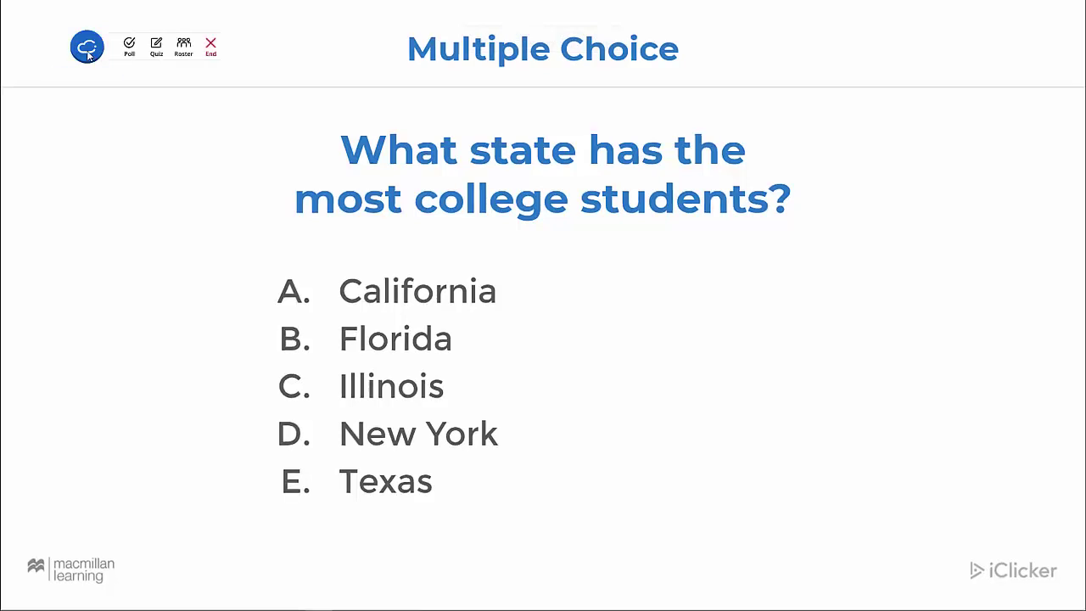
left_click(132, 51)
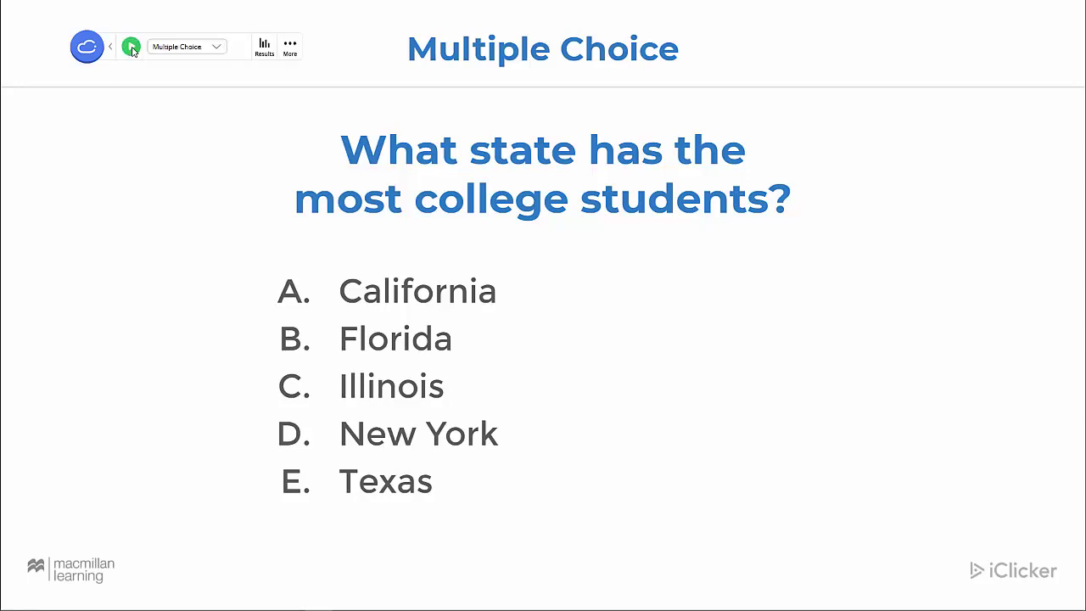
left_click(222, 48)
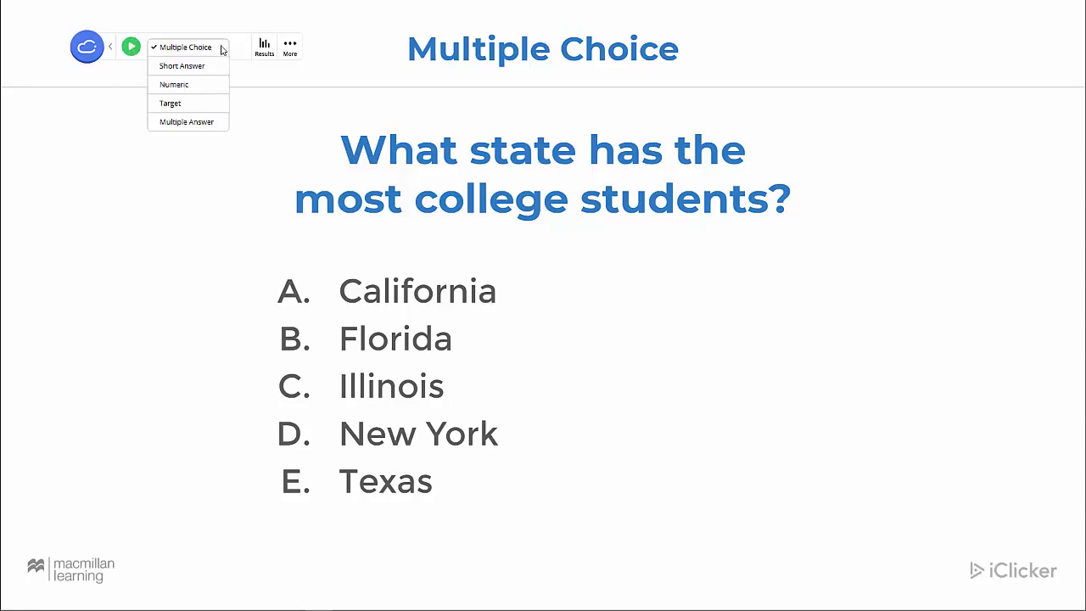
left_click(222, 49)
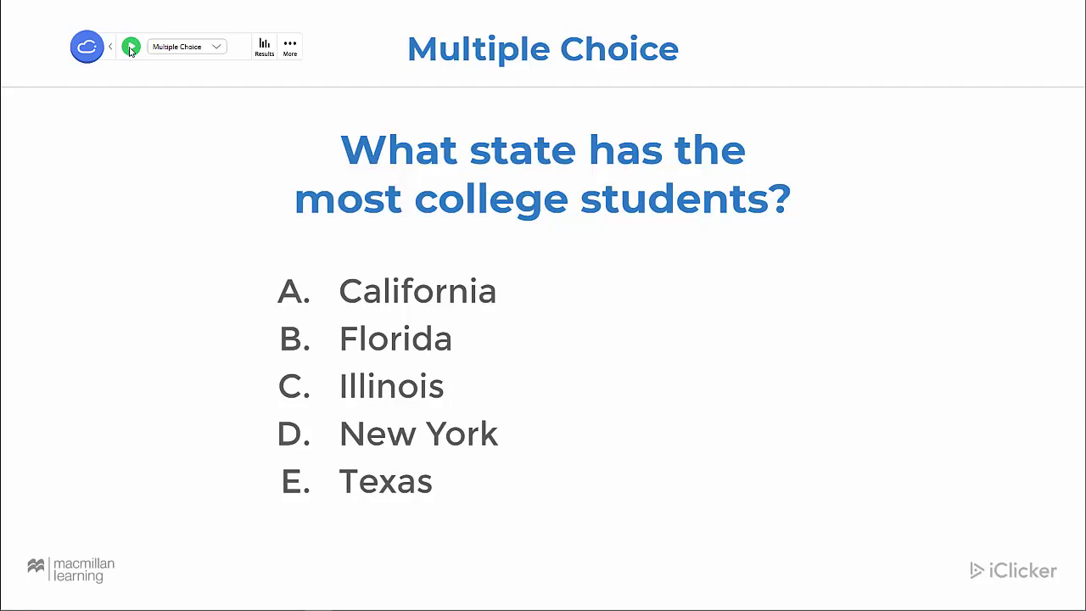
left_click(131, 48)
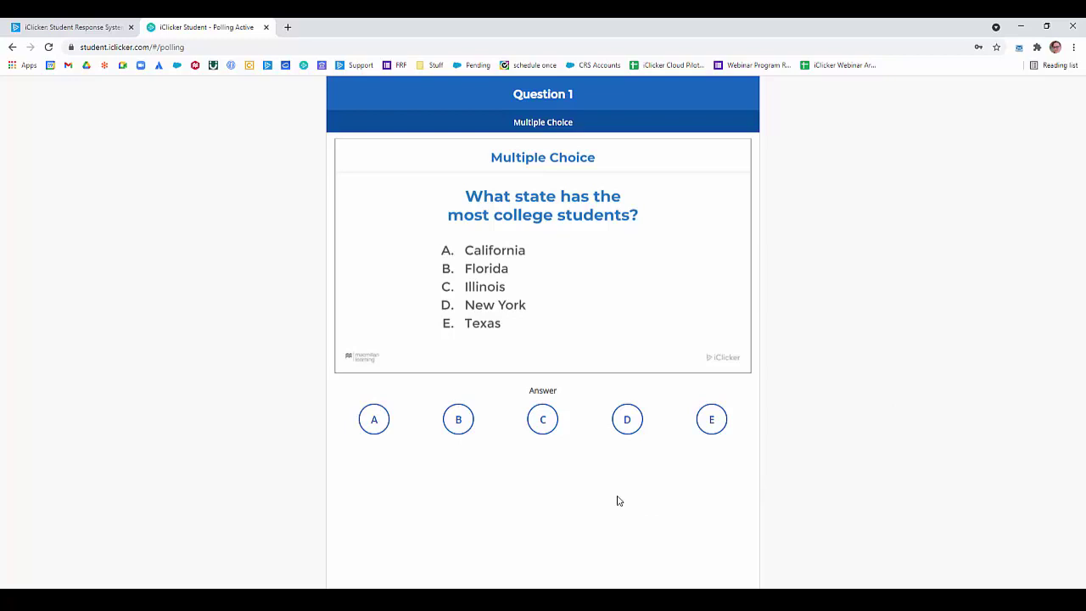
Submit C as the student's answer to the multiple-choice question
left_click(543, 419)
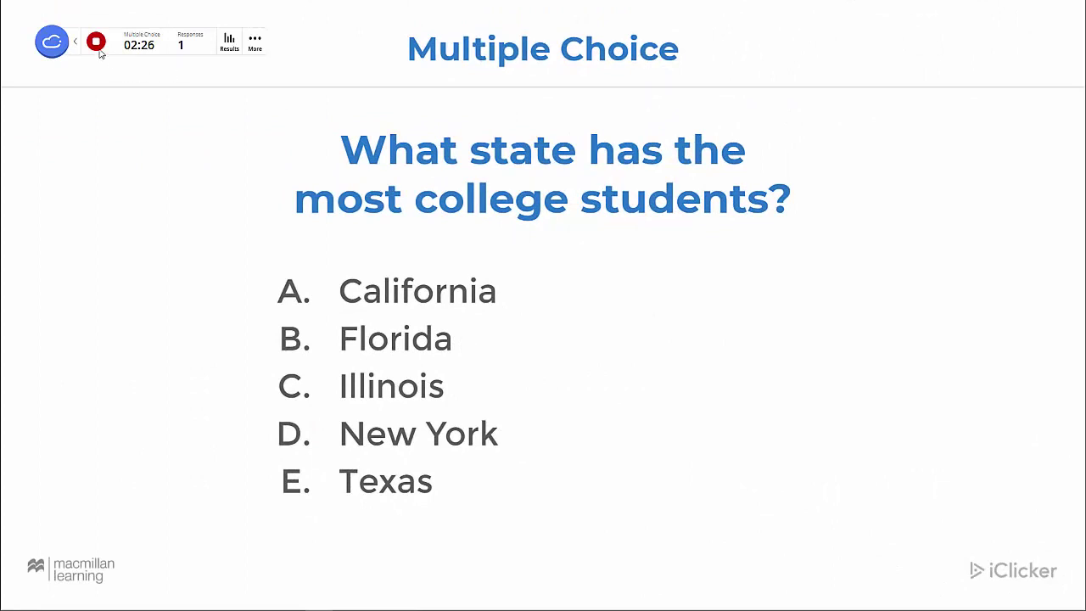
Stop the multiple-choice poll, show its results chart and mark A as correct
left_click(96, 43)
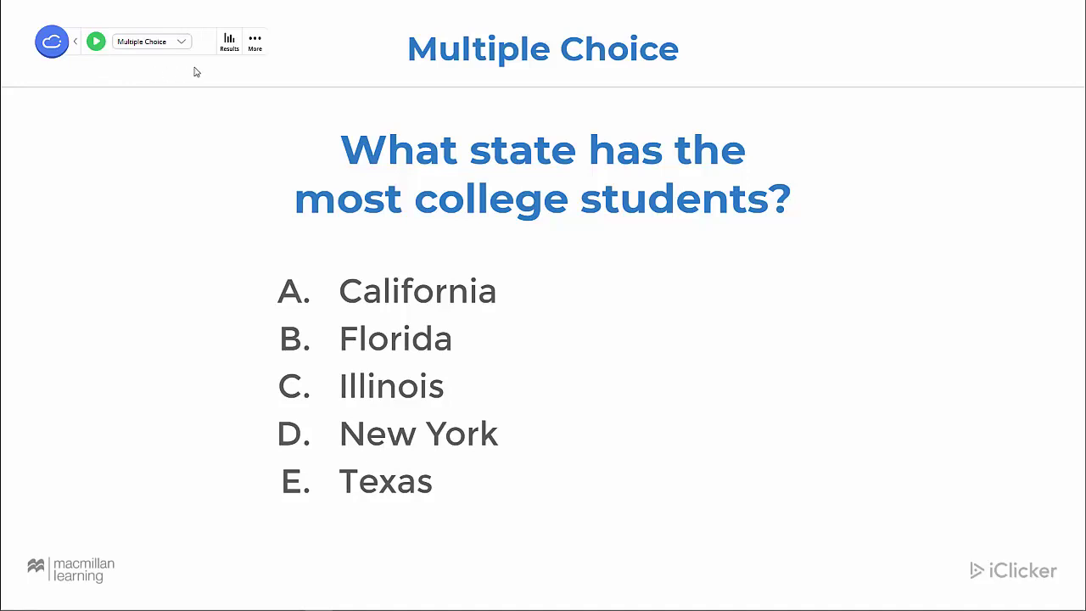
left_click(229, 45)
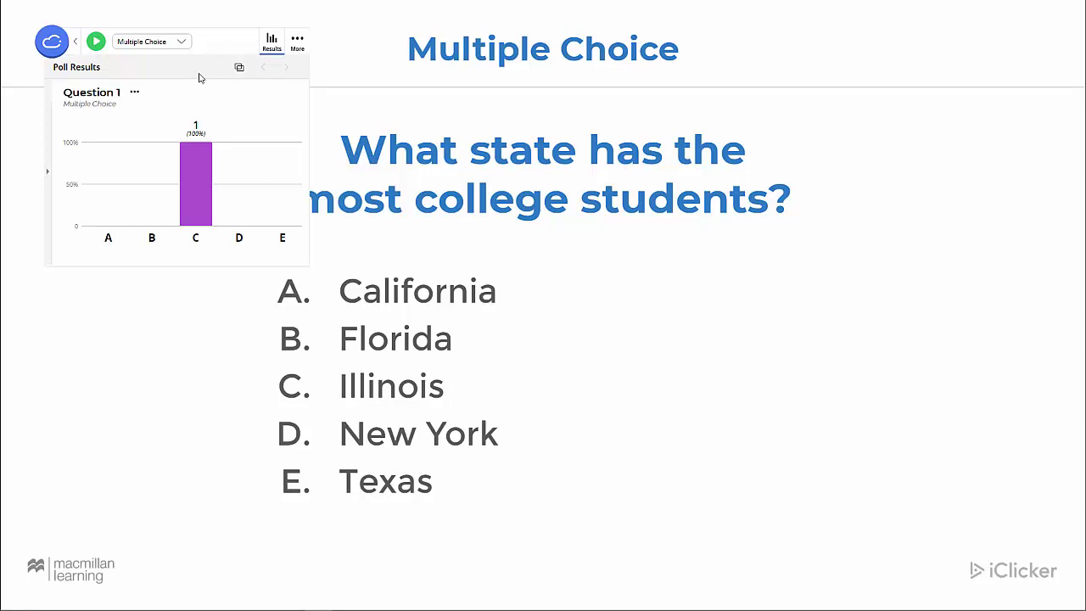
left_click(117, 206)
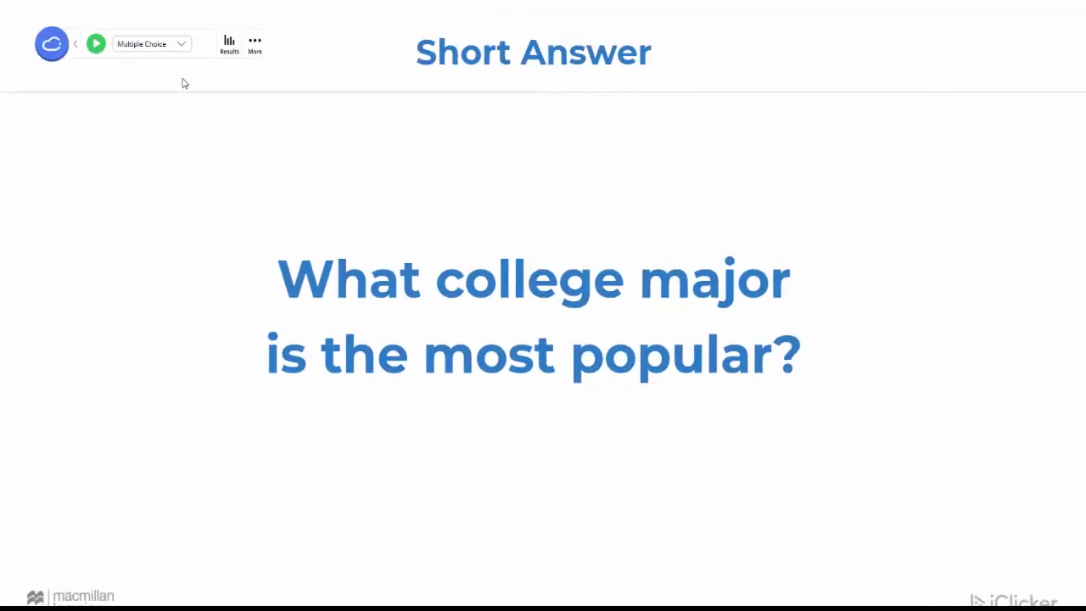
Switch the question type to Short Answer and start polling on the college major question
left_click(182, 45)
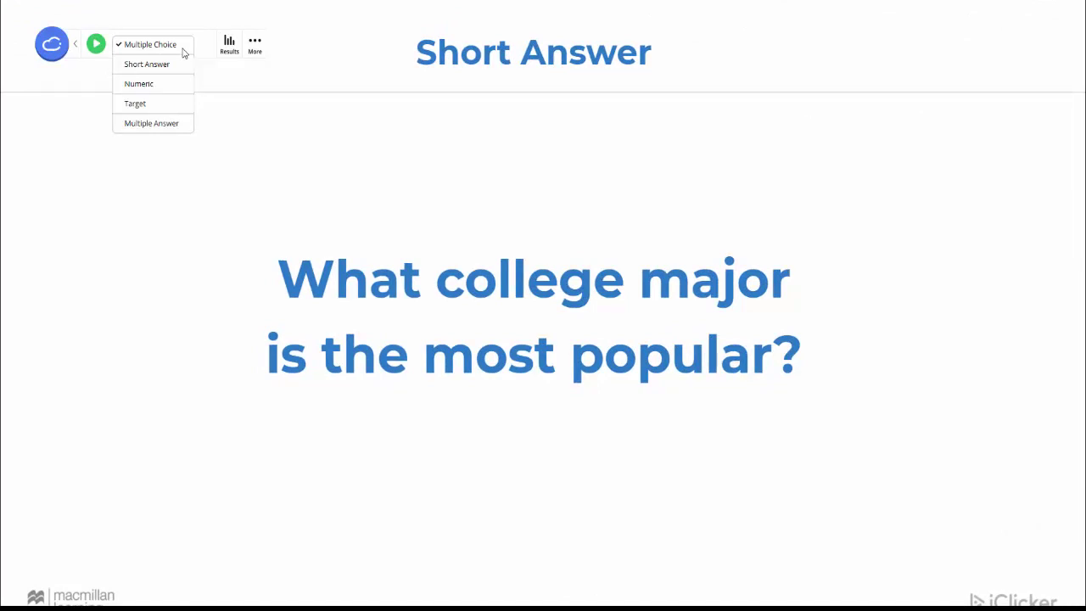
left_click(182, 65)
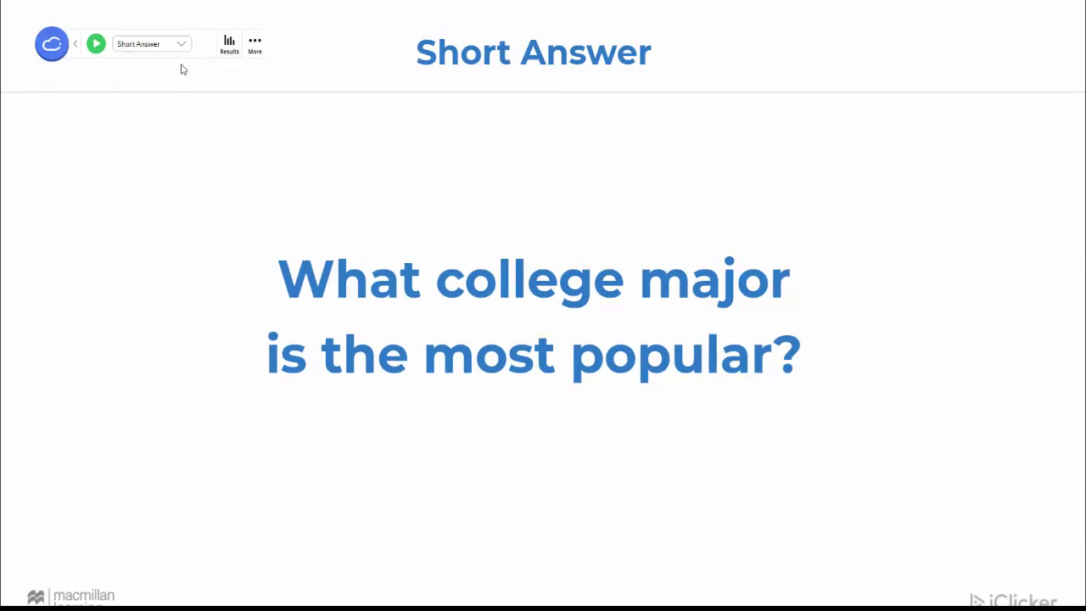
left_click(95, 46)
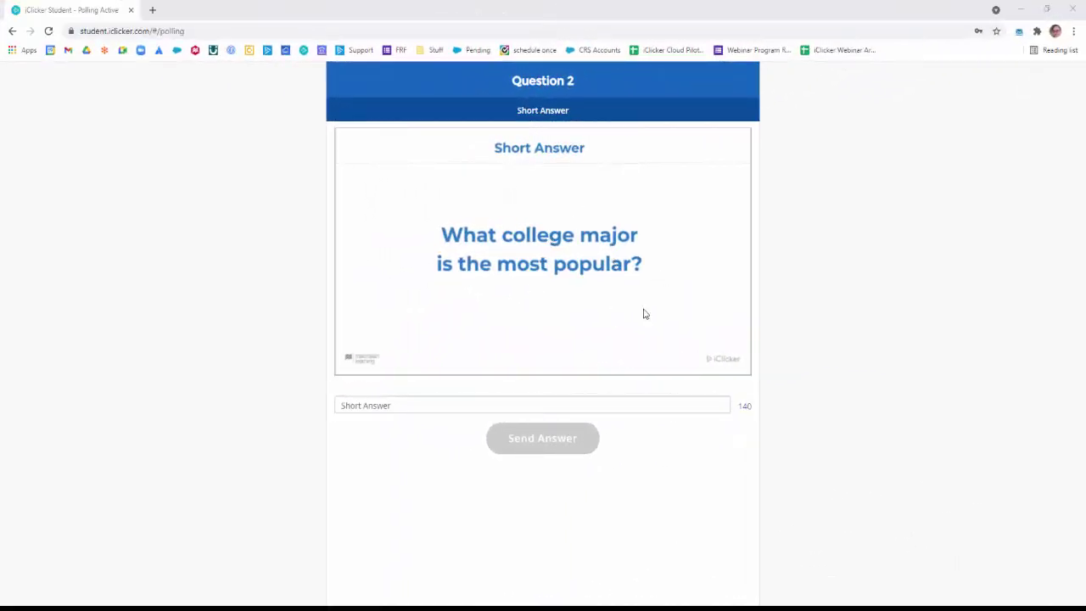
Send 'psych' as the student's short answer, then stop the Short Answer poll
left_click(652, 402)
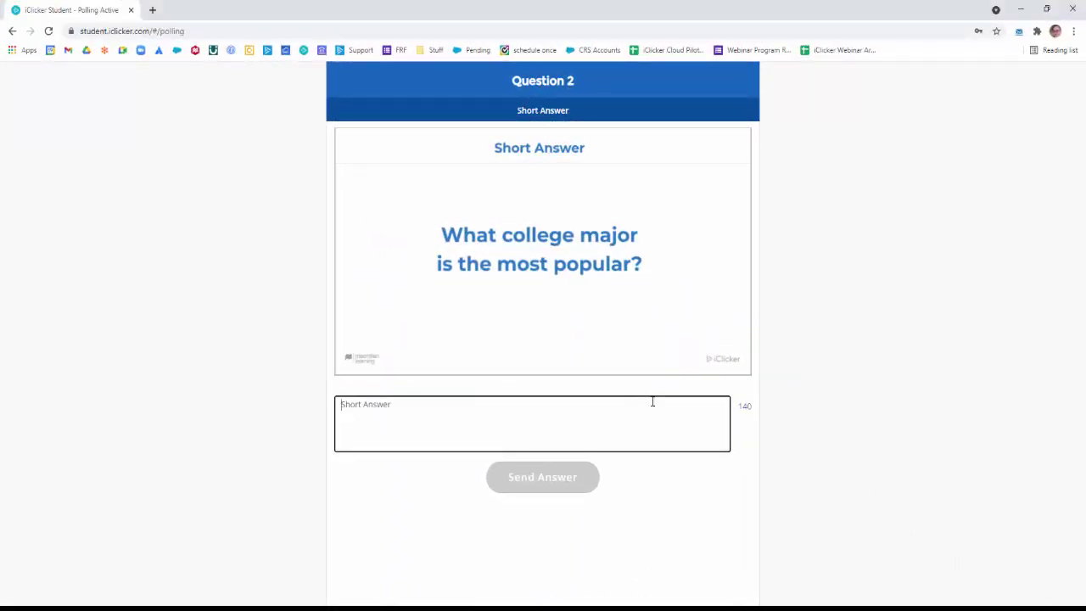
type("psych")
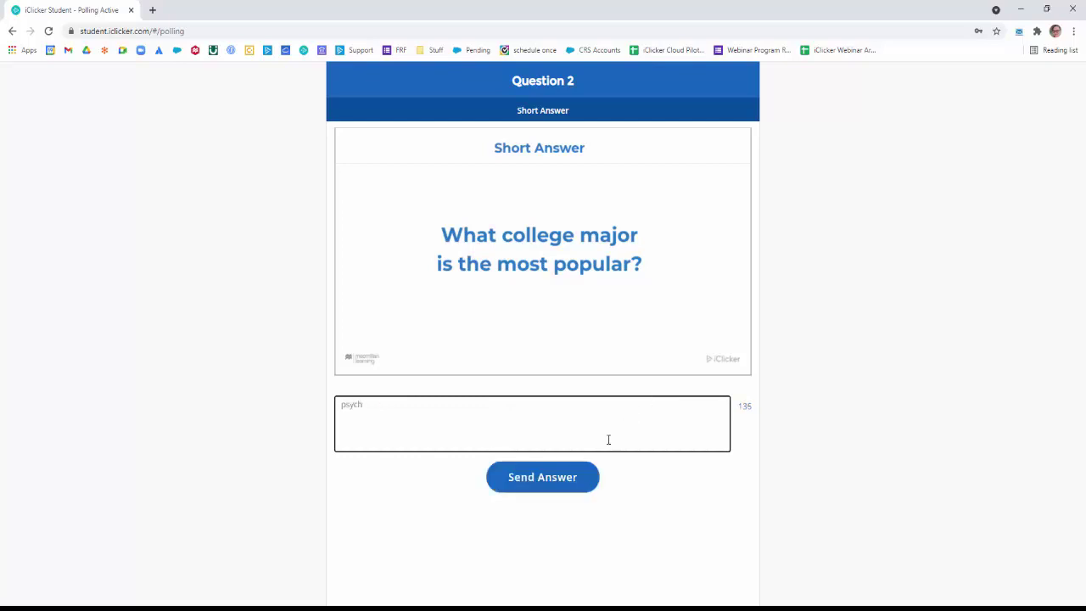
left_click(585, 475)
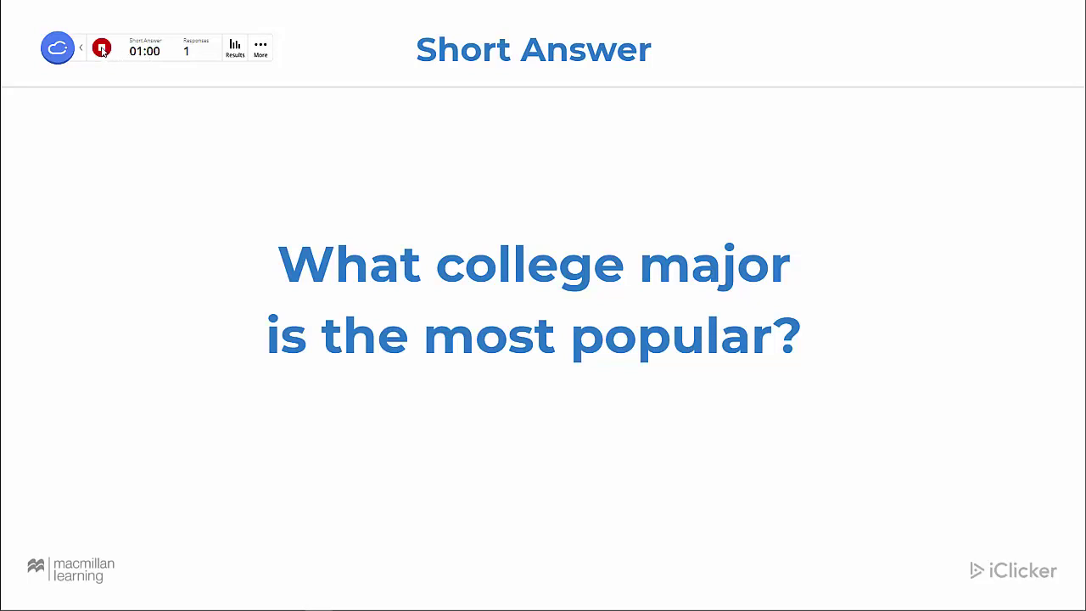
left_click(101, 48)
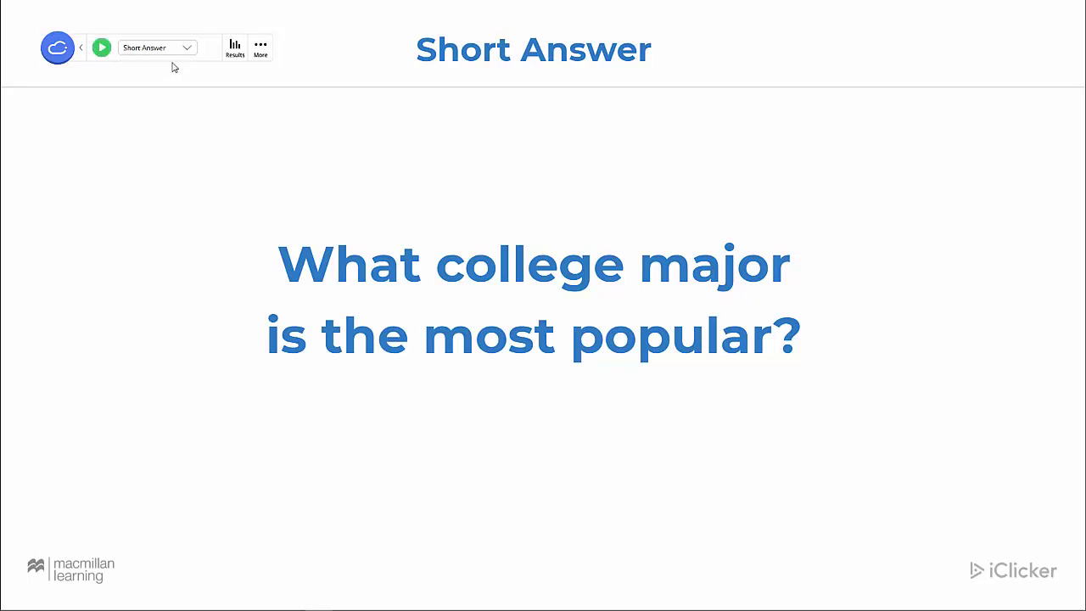
Open the short answer results, add 'business' as the correct answer, and hide the results
left_click(236, 49)
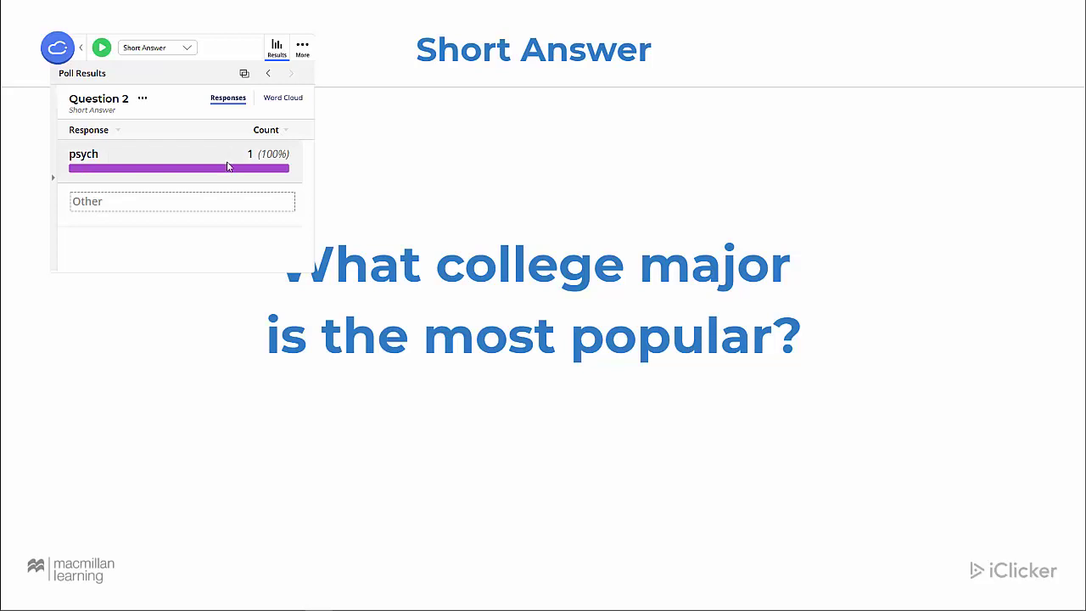
left_click(233, 204)
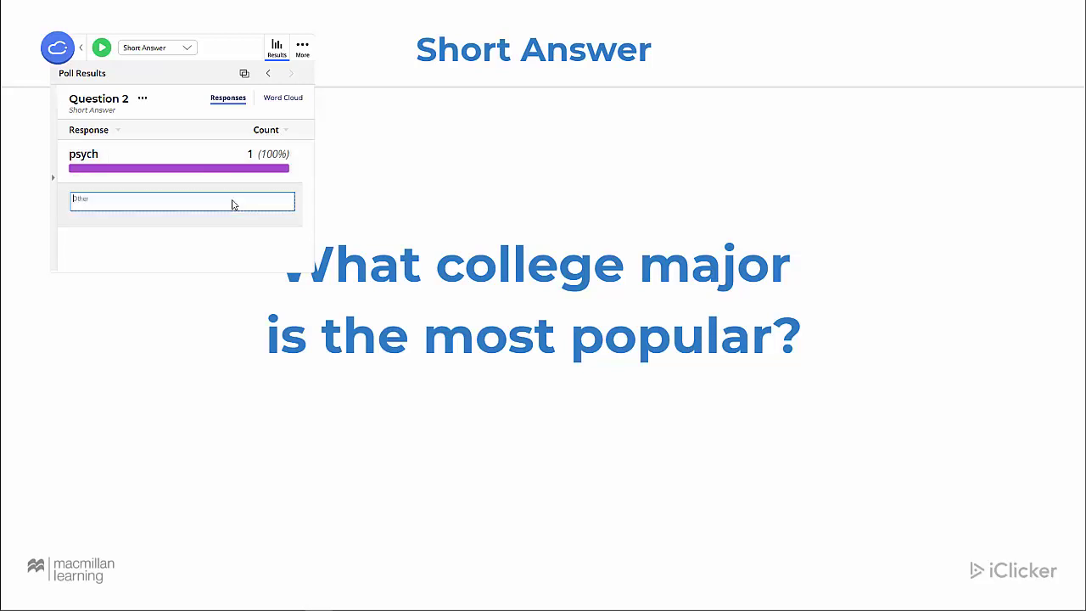
type("business")
key("Return")
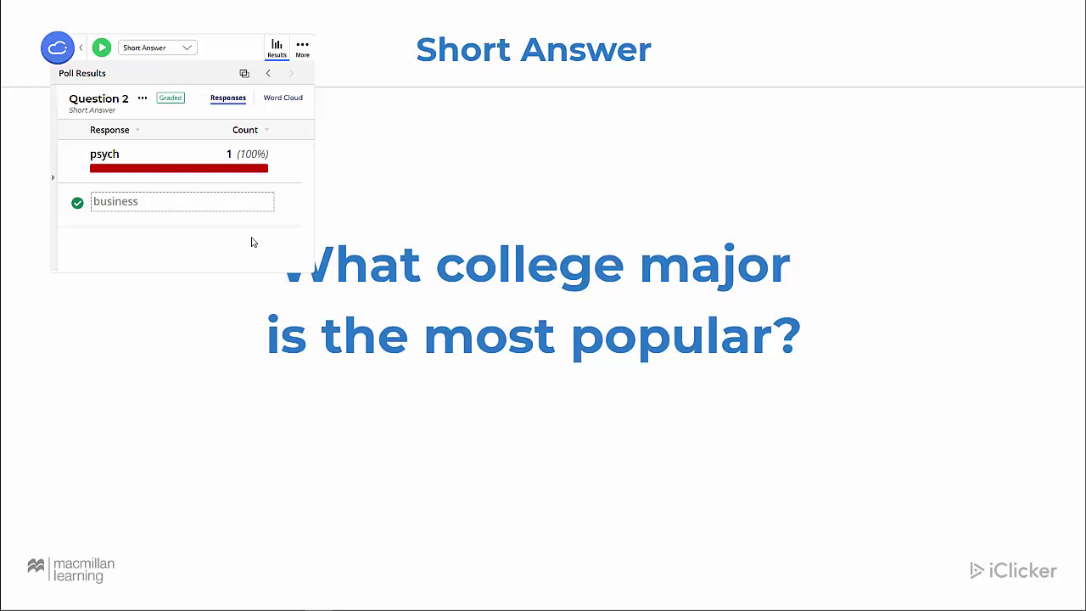
left_click(276, 54)
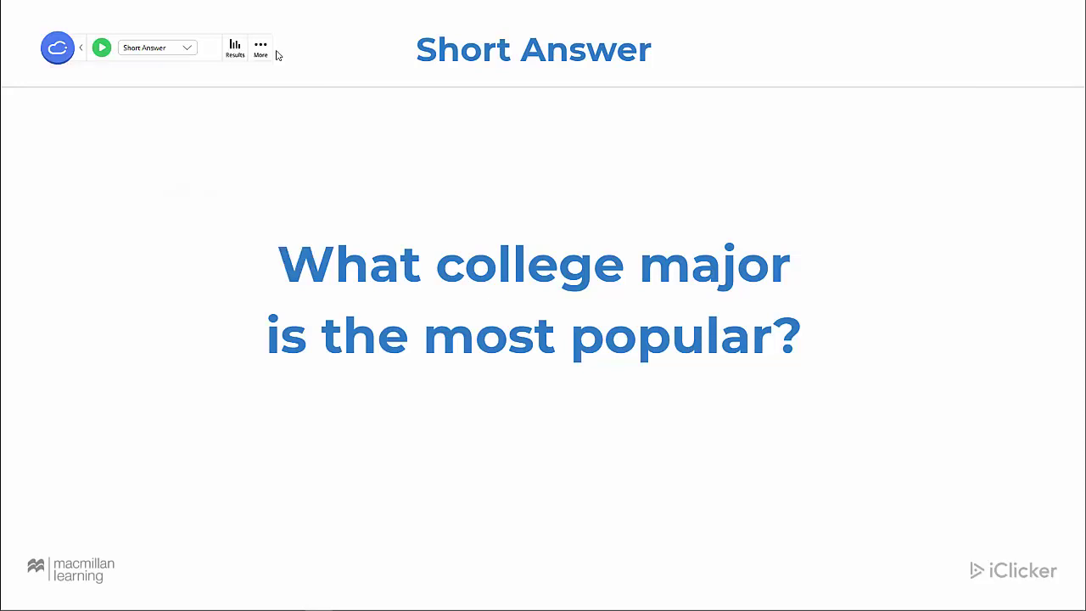
Advance to the changing-major slide and start a Numeric poll on it
left_click(731, 57)
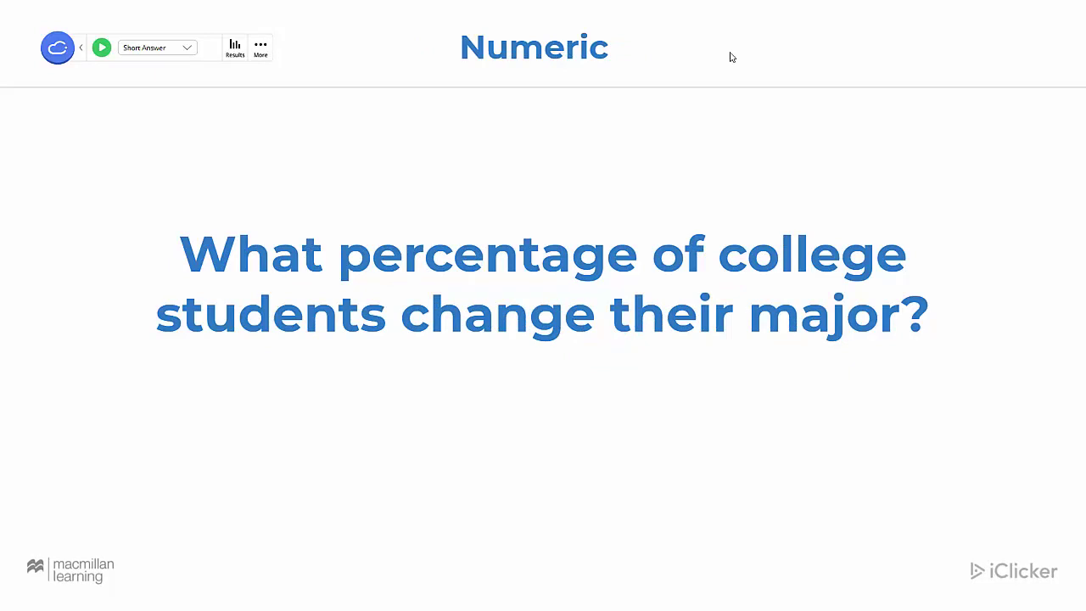
left_click(188, 49)
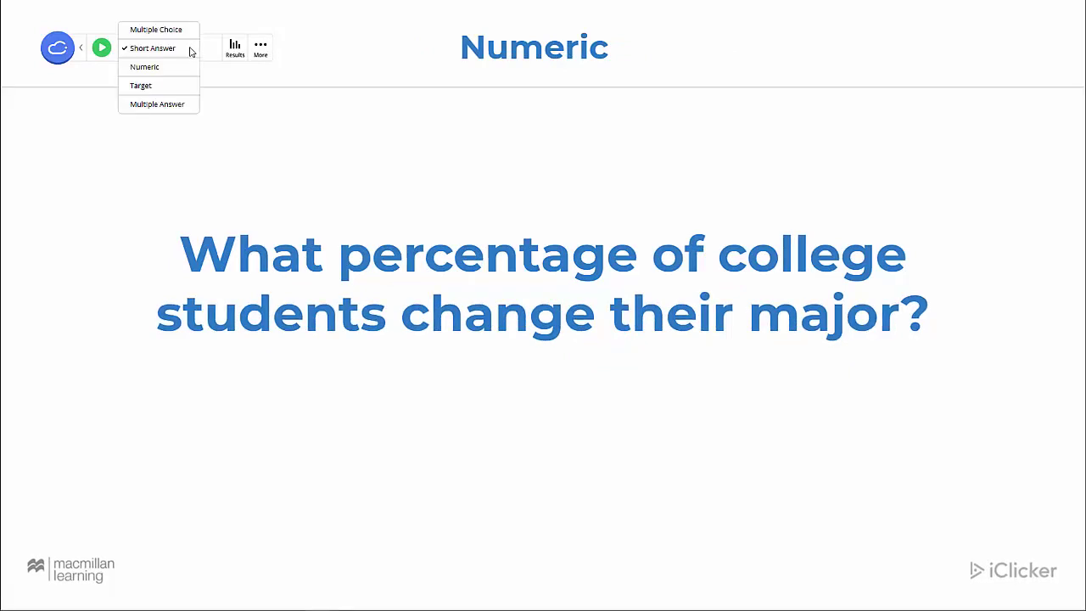
left_click(188, 66)
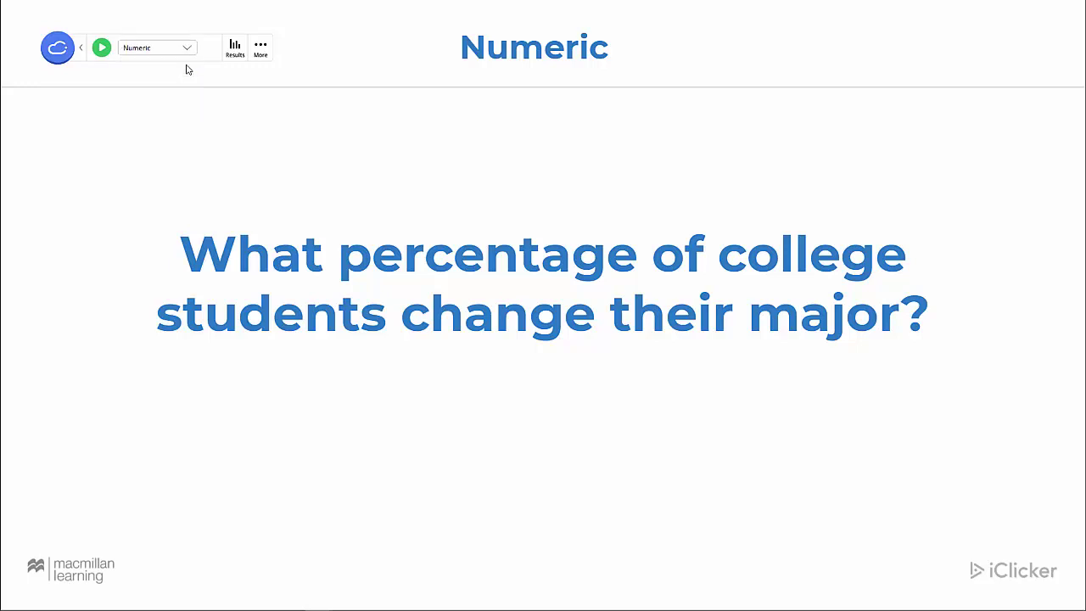
left_click(101, 49)
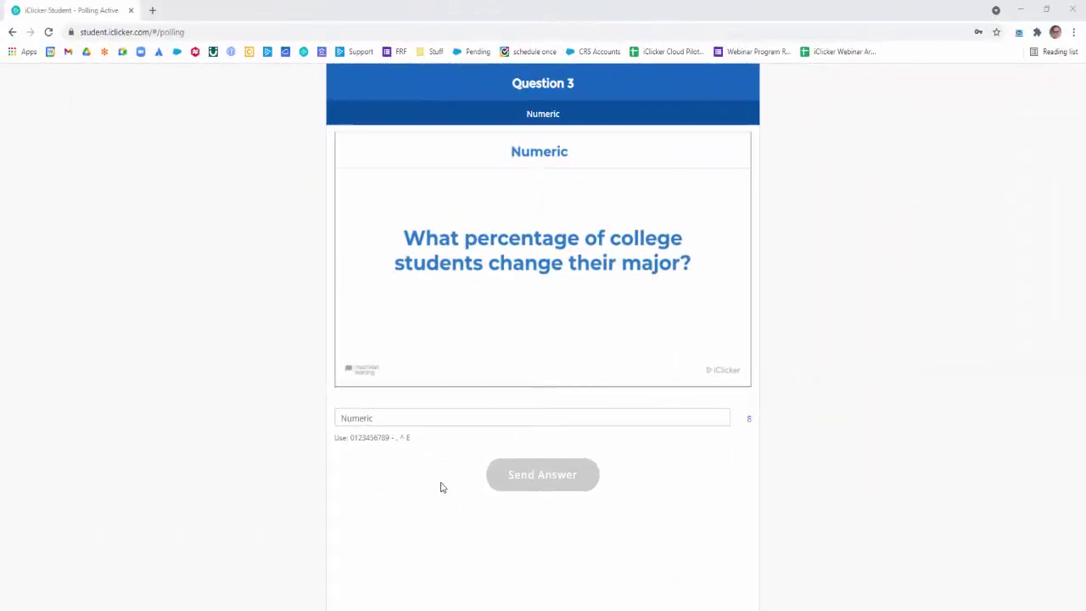
Type 80 into the student's Numeric answer field
left_click(444, 414)
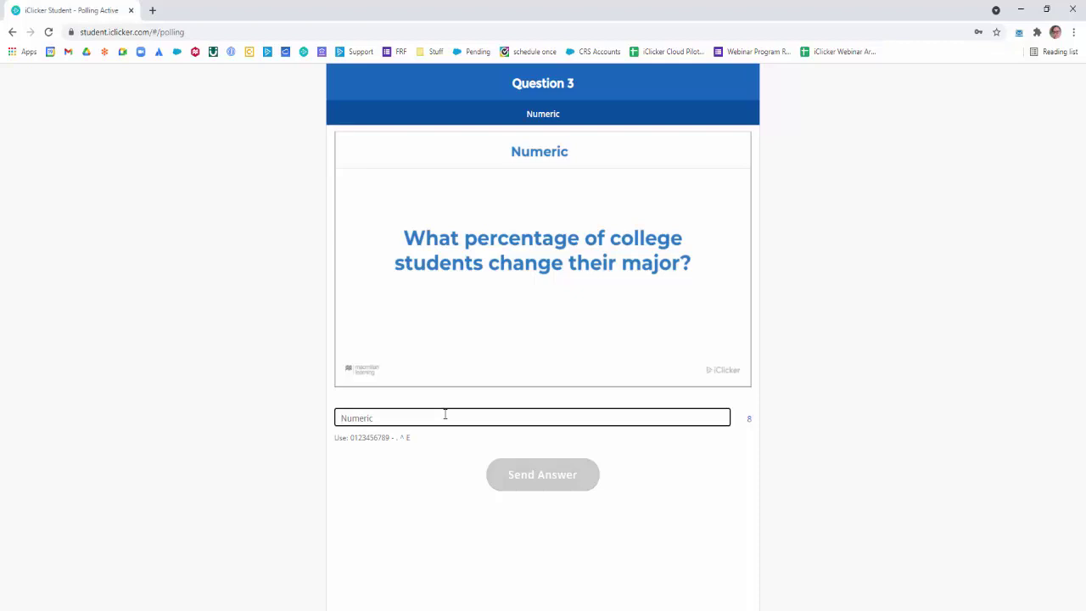
type("80")
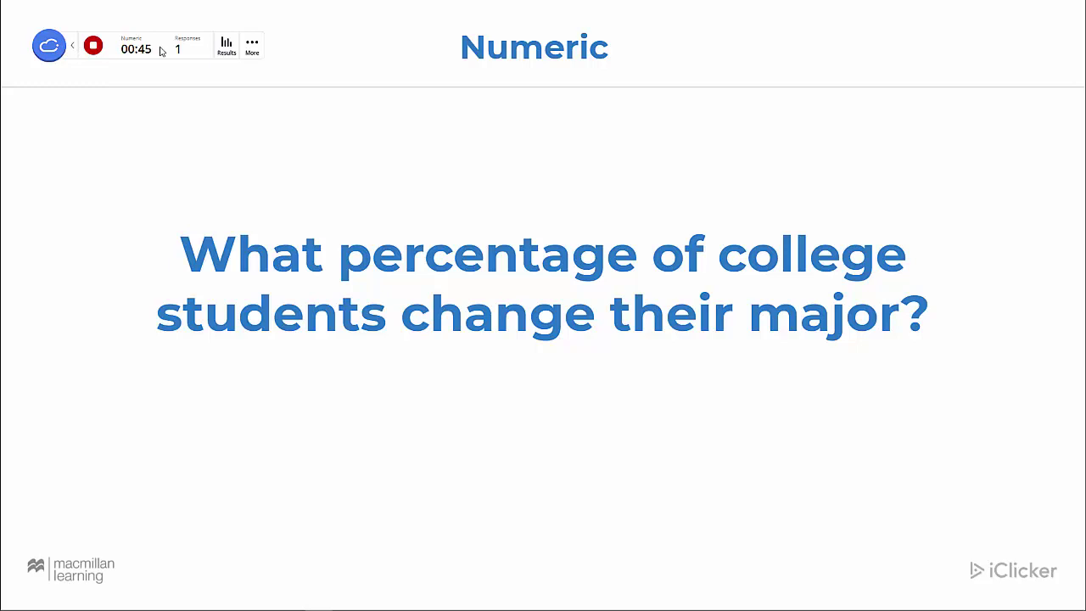
Stop the numeric poll, show its results, and mark the 80 response correct
left_click(92, 46)
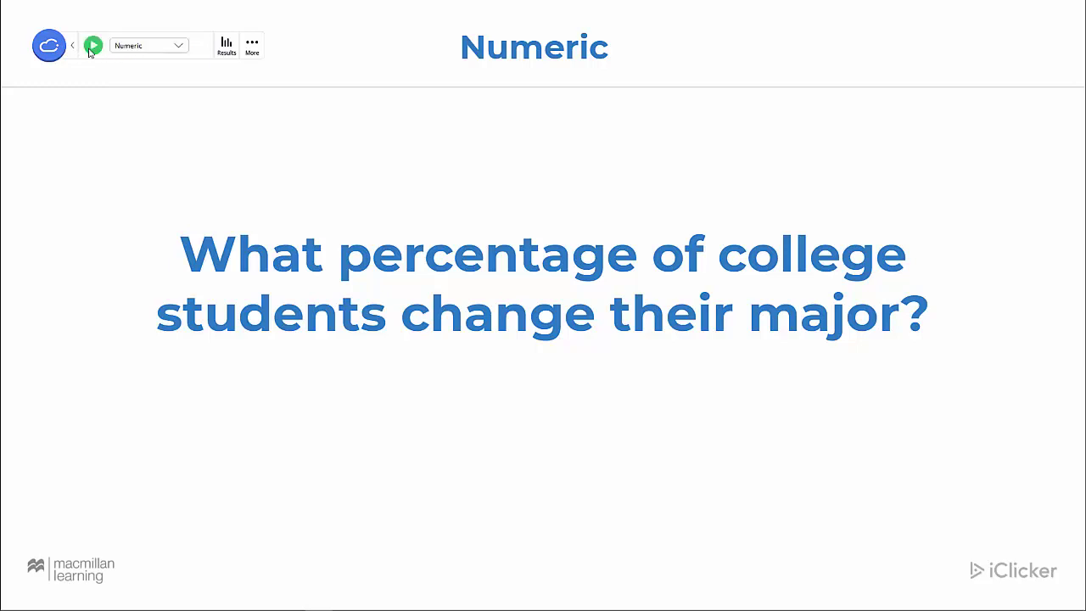
left_click(229, 45)
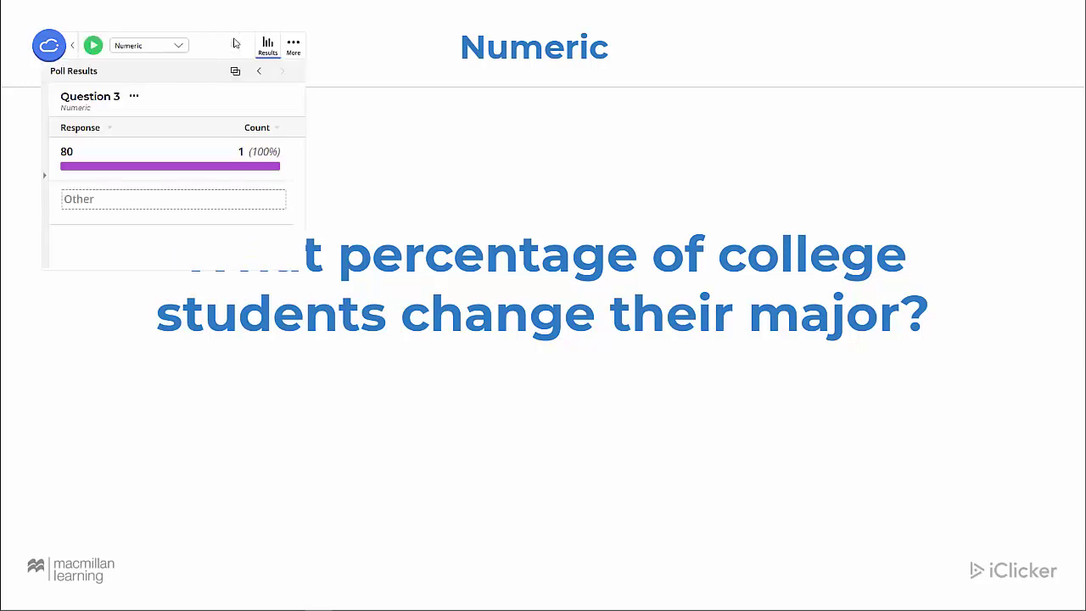
left_click(164, 160)
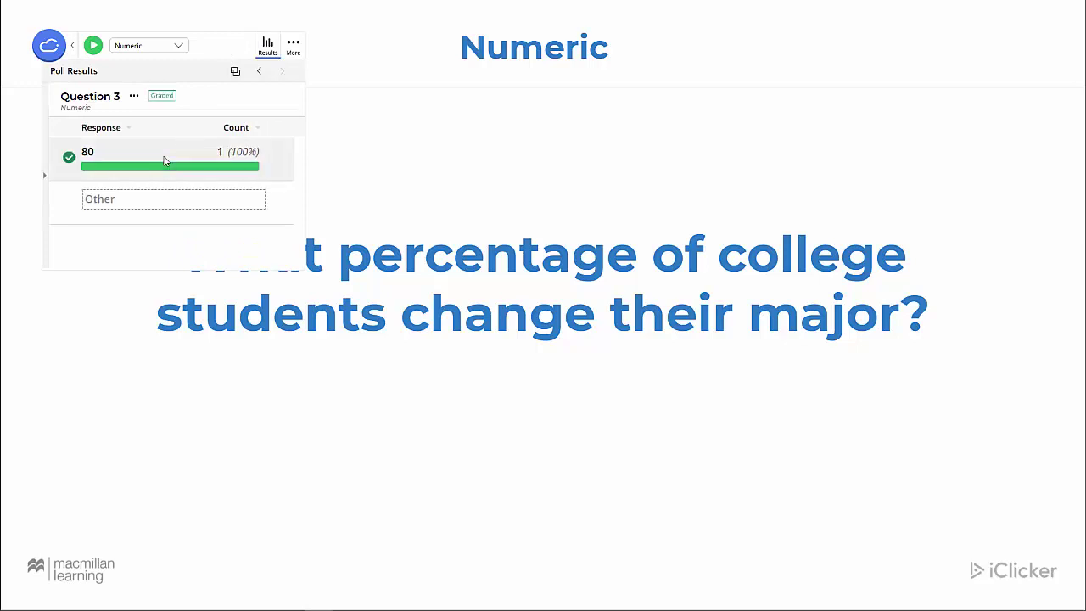
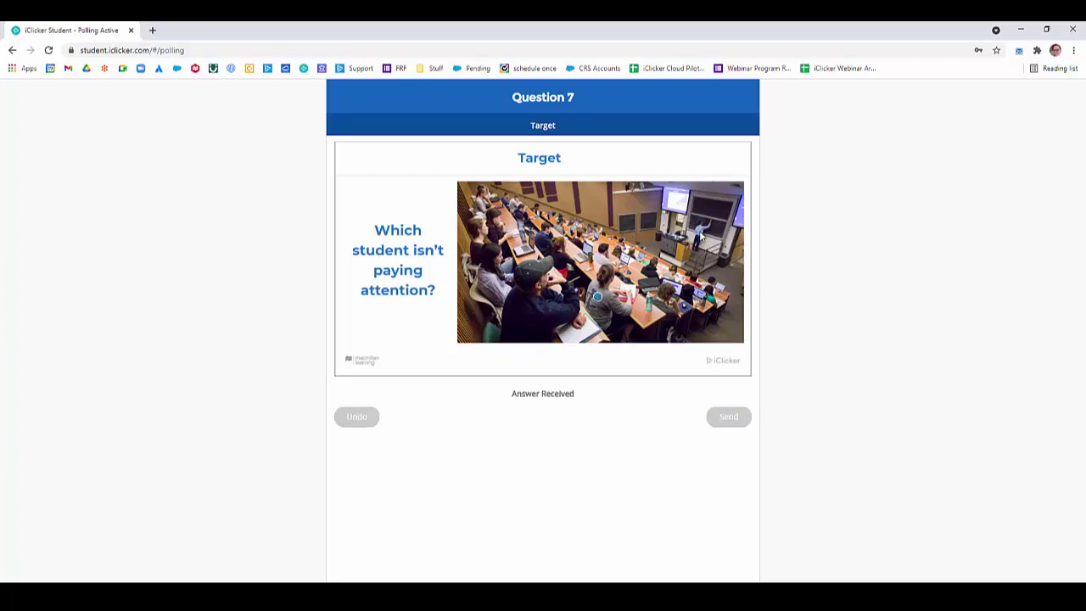
Move the Question 7 target mark to a new spot on the classroom photo and resubmit
left_click(698, 231)
left_click(728, 416)
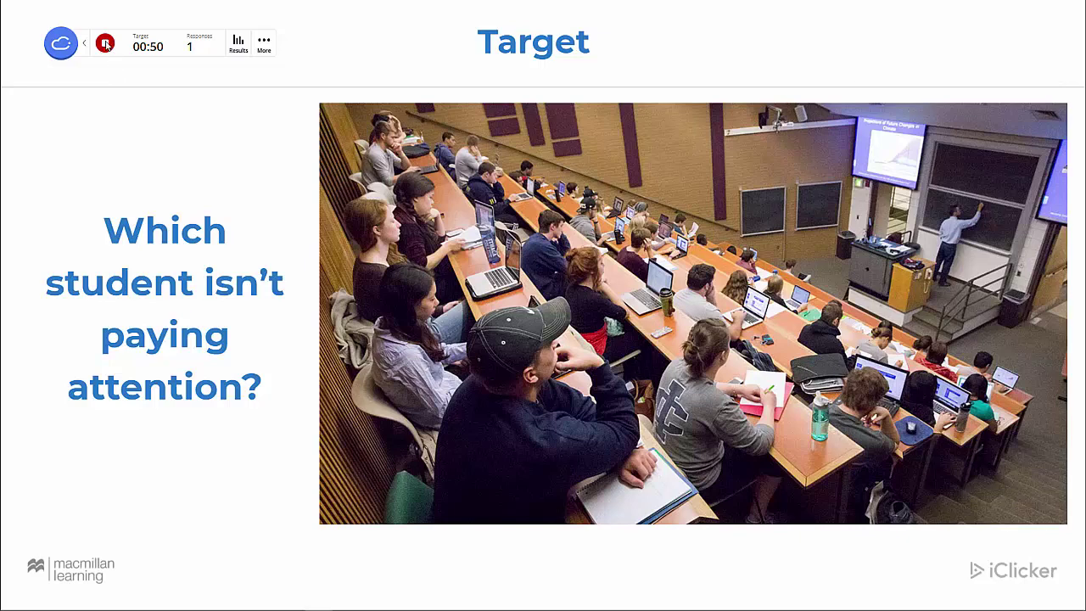
Stop the Question 7 Target poll and open its results in an enlarged panel
left_click(105, 44)
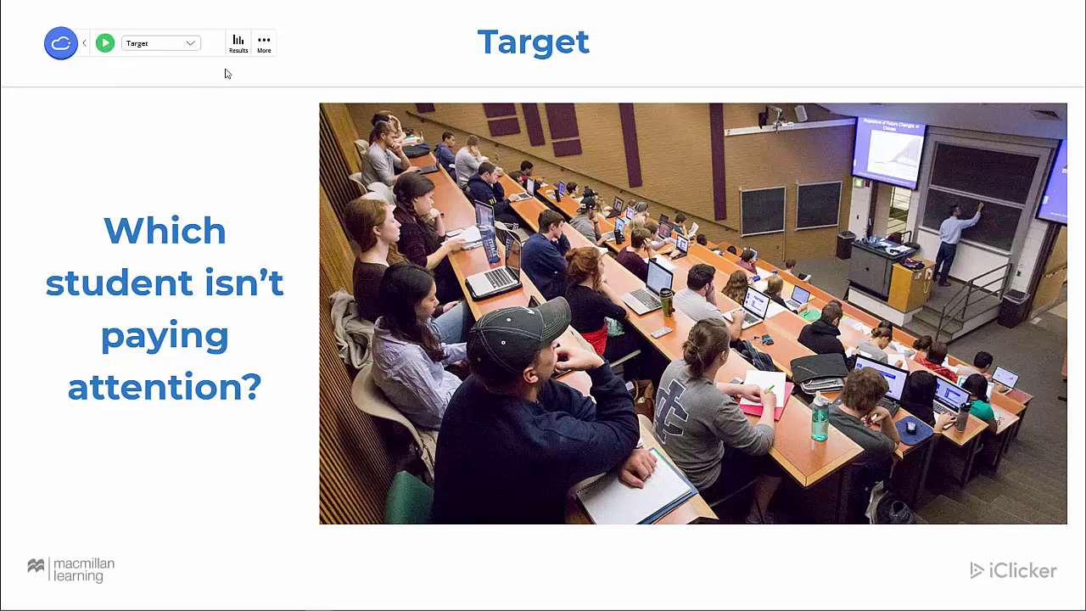
left_click(240, 44)
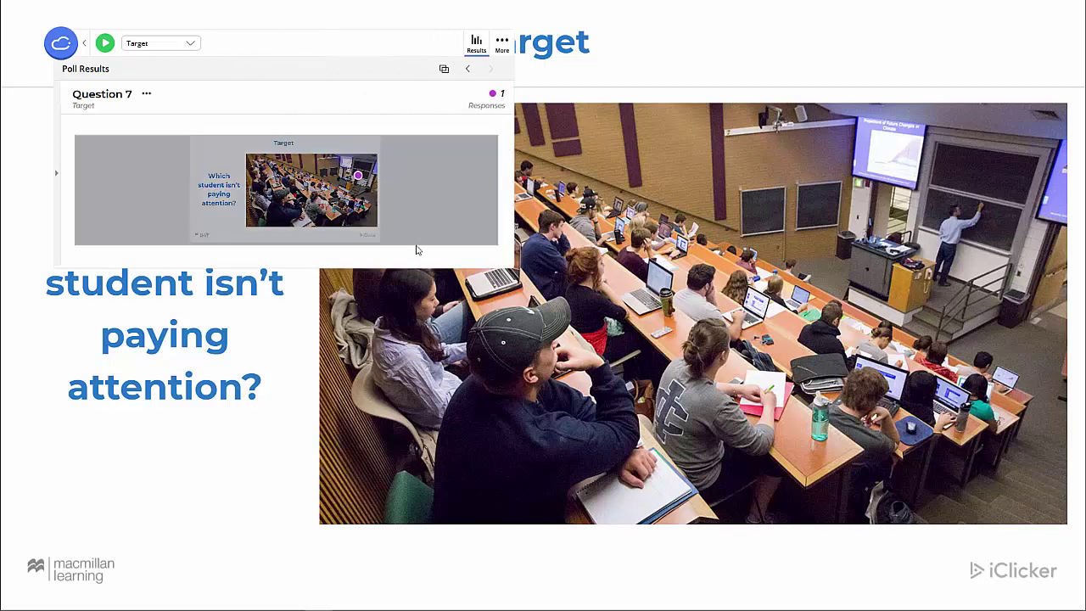
left_click_drag(408, 266, 418, 476)
Mark a box around the lecturer as correct, save the grading, and advance to the next slide
left_click(383, 317)
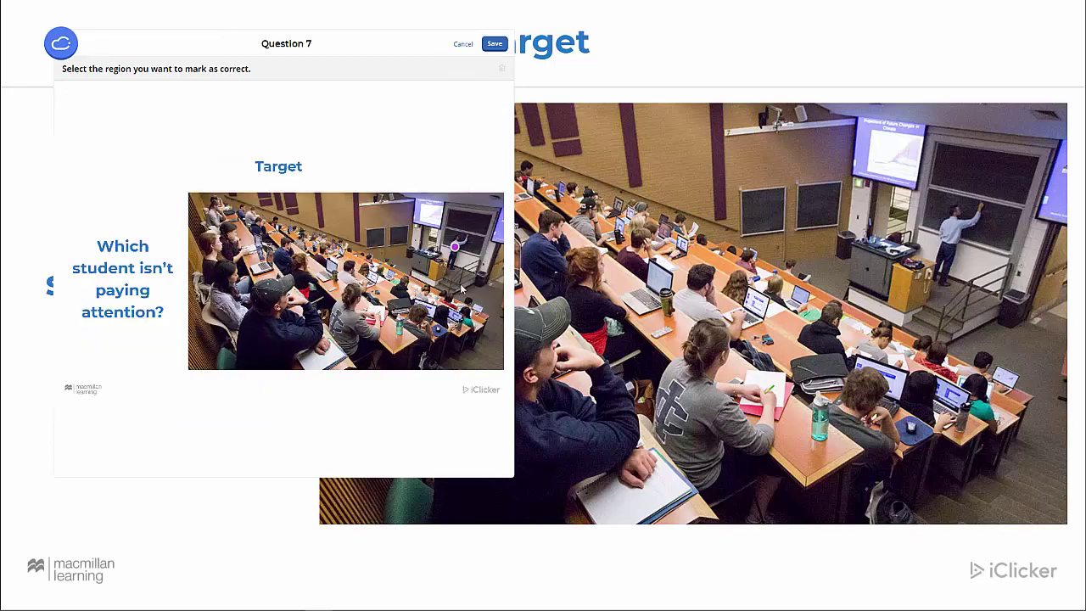
left_click_drag(438, 224, 474, 272)
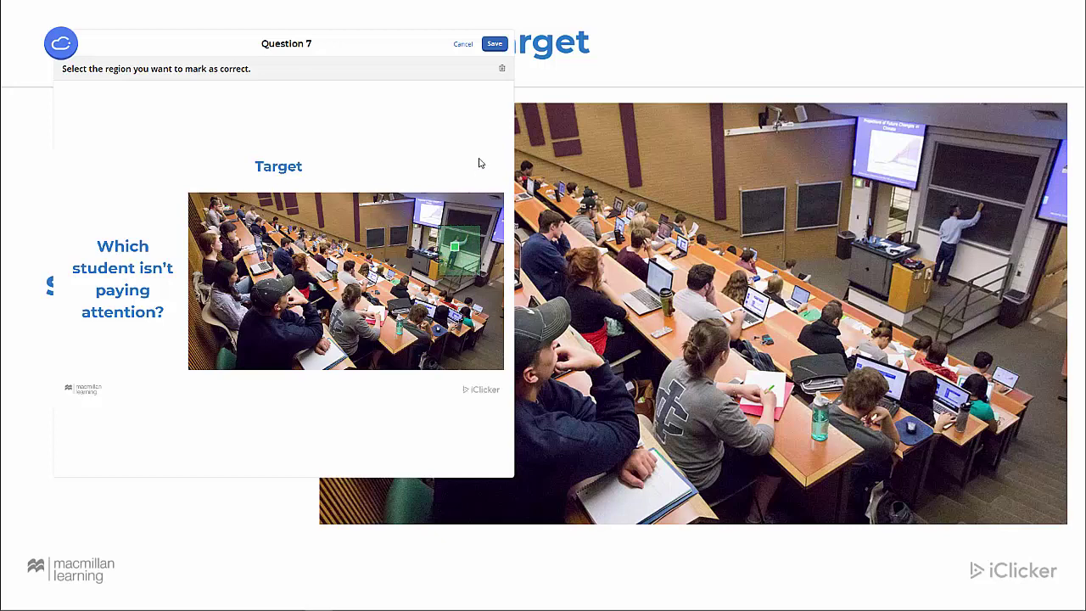
left_click(493, 43)
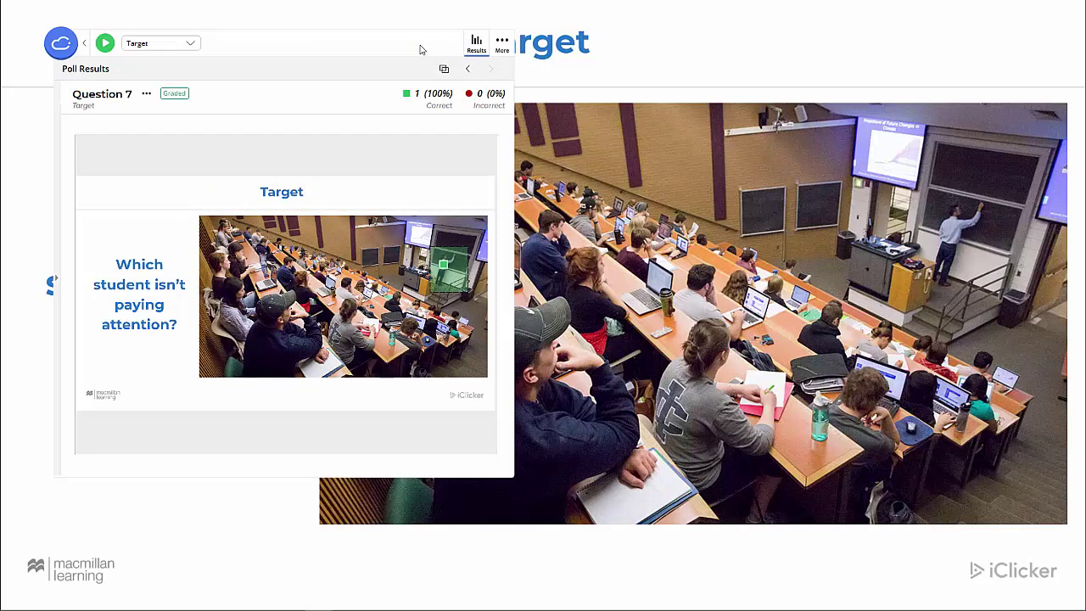
key("Right")
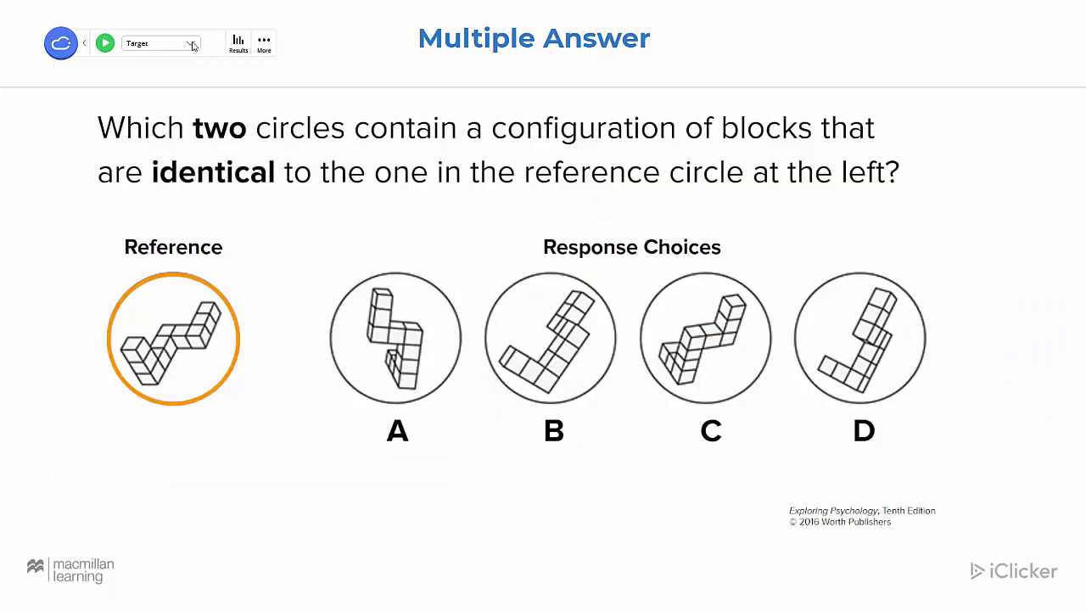
Set the block-configuration question's type to Multiple Answer and start polling
left_click(194, 46)
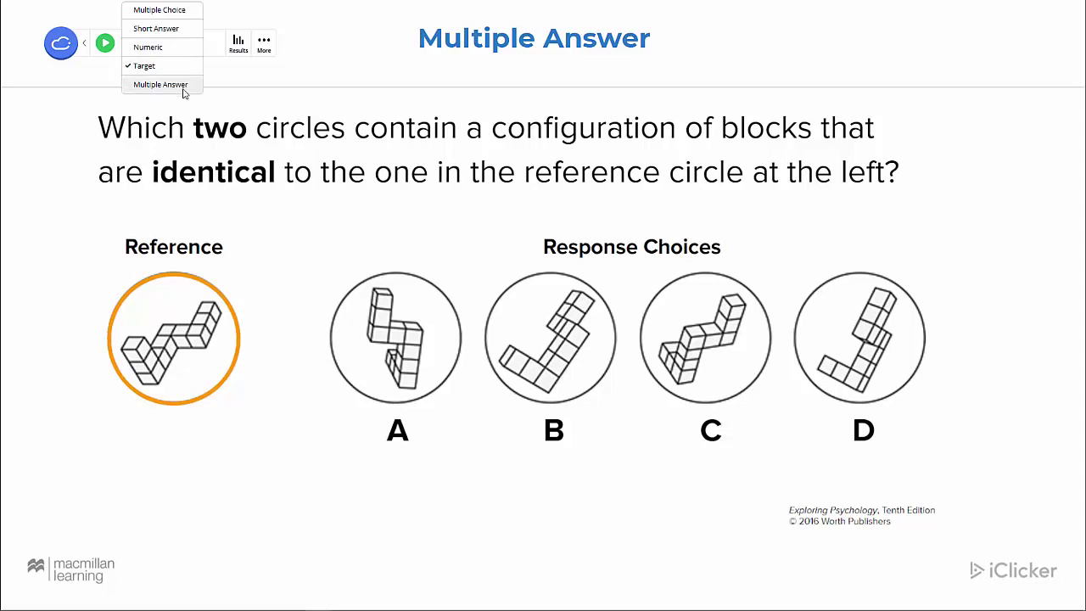
left_click(160, 85)
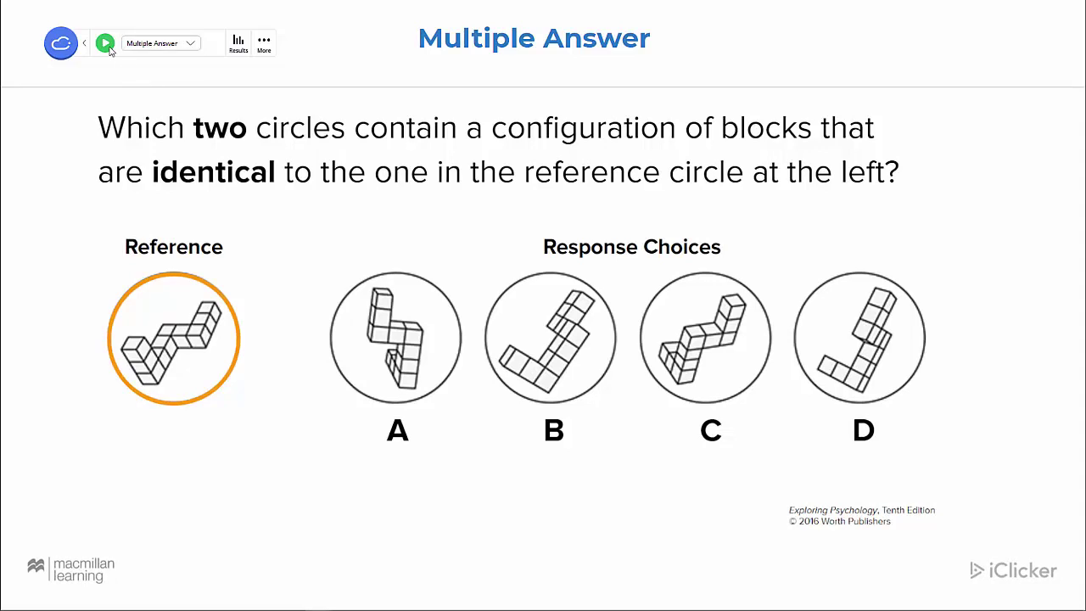
left_click(103, 44)
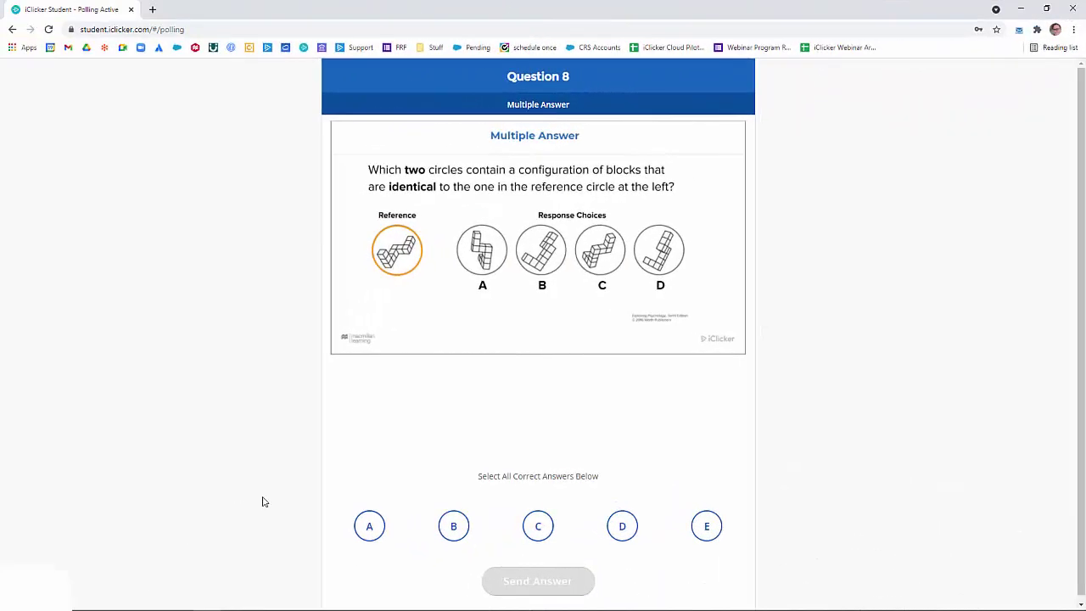
Select answers A and D for Question 8 and send them
left_click(359, 528)
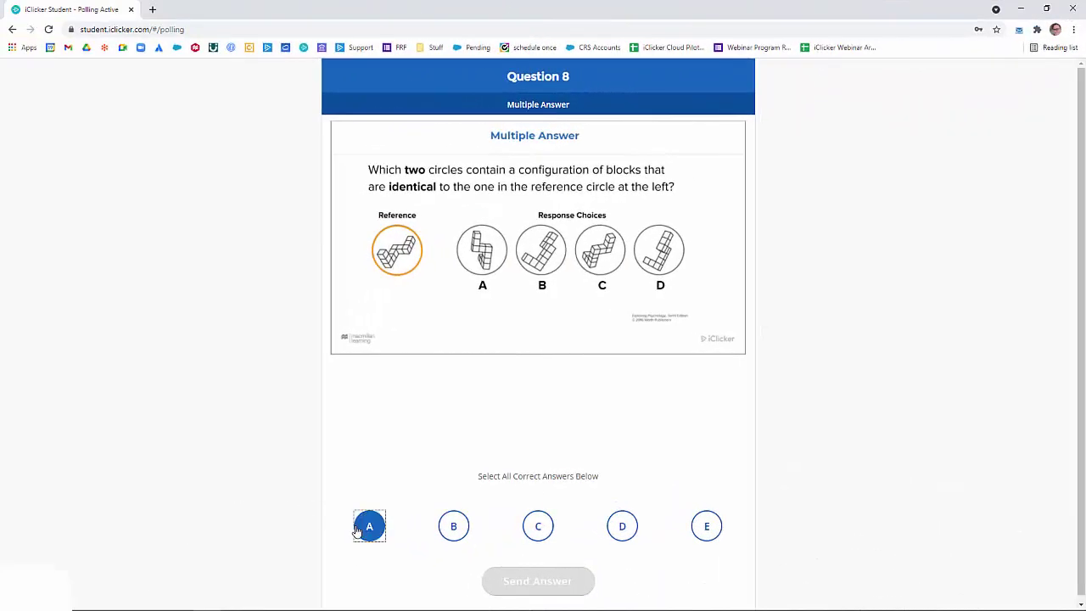
left_click(621, 538)
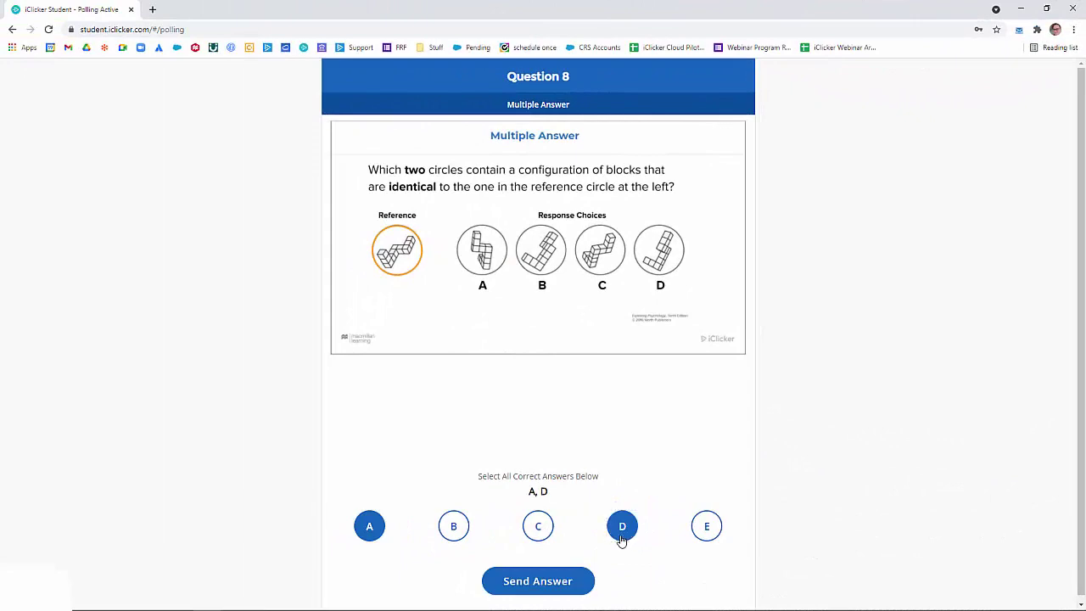
left_click(565, 584)
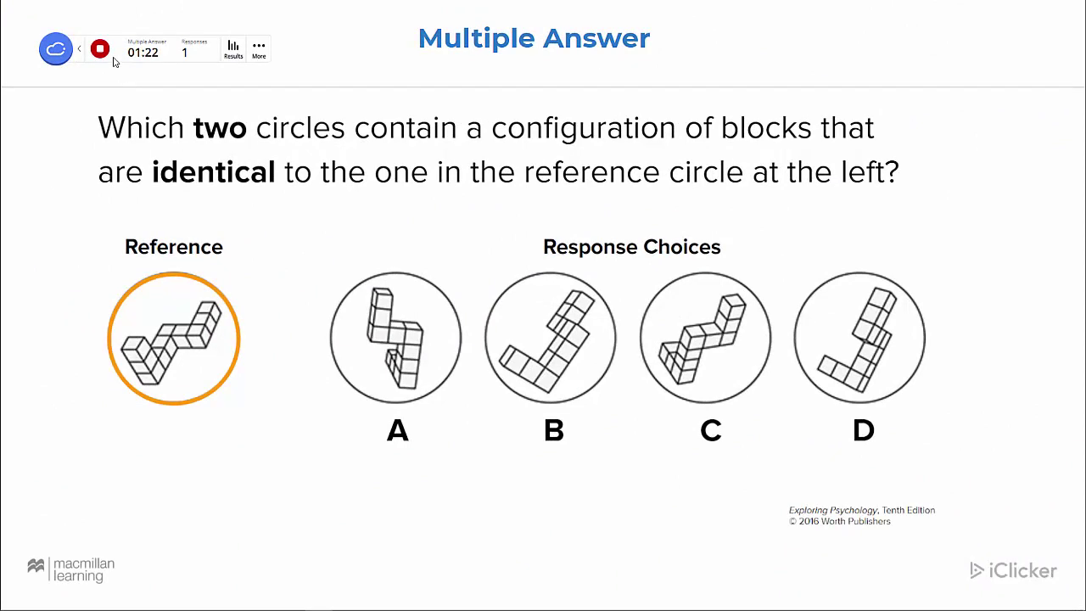
Stop the Question 8 poll, mark A and C correct in Results, and advance to the ghosts slide
left_click(100, 49)
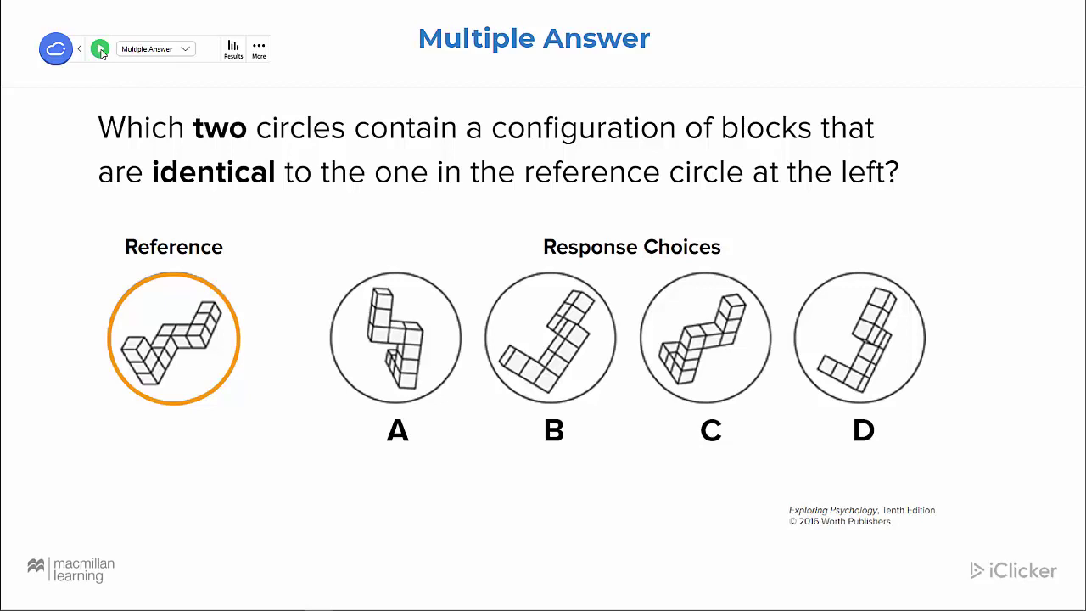
left_click(236, 54)
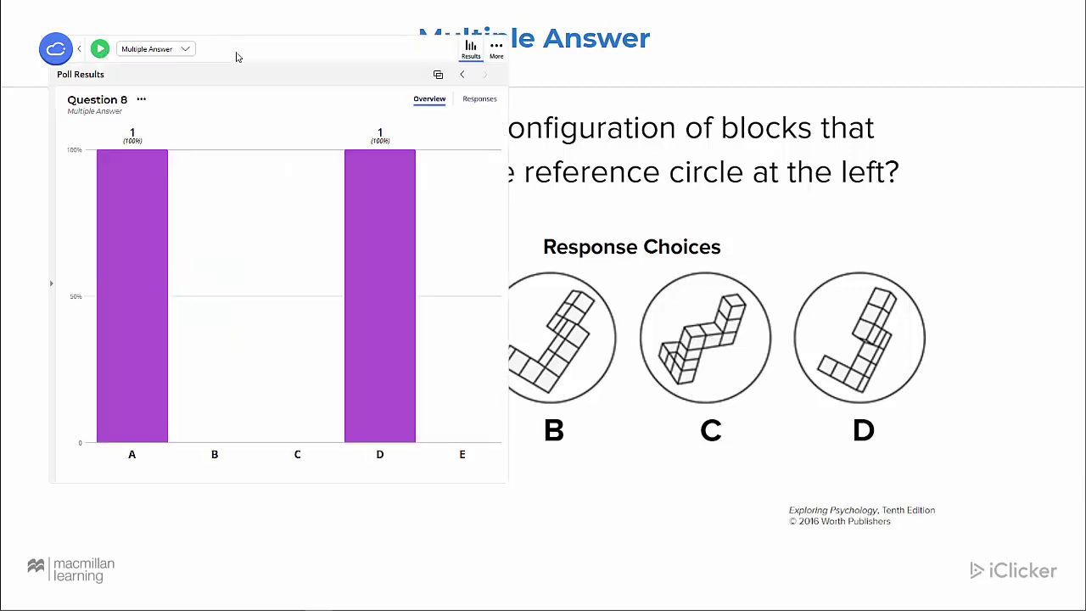
left_click(160, 226)
left_click(330, 293)
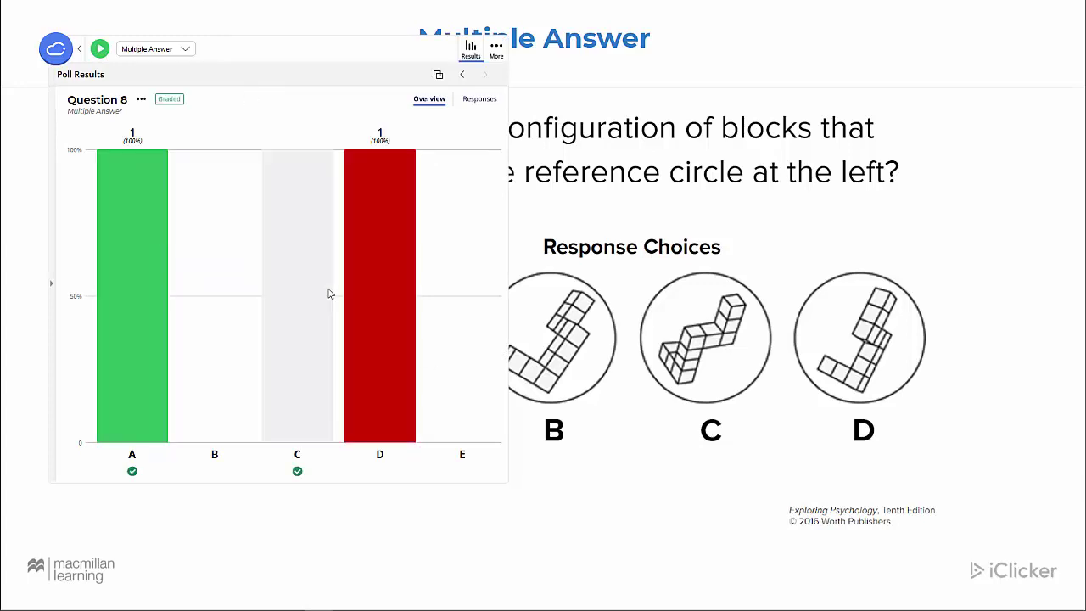
left_click(471, 52)
key("Right")
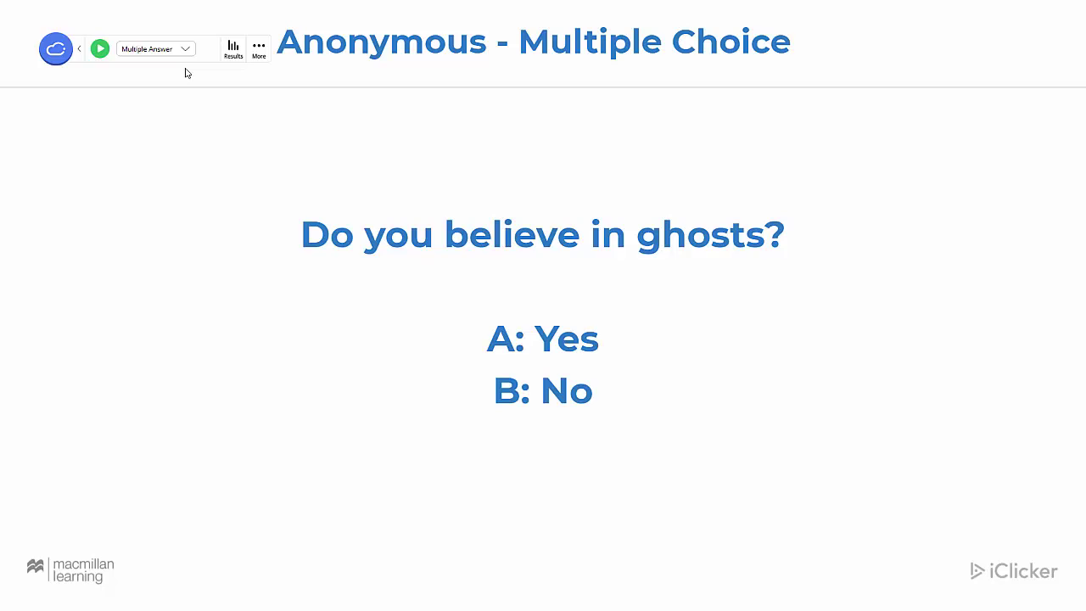
Turn Anonymous on, set the ghosts question to Multiple Choice, and start the poll
left_click(258, 49)
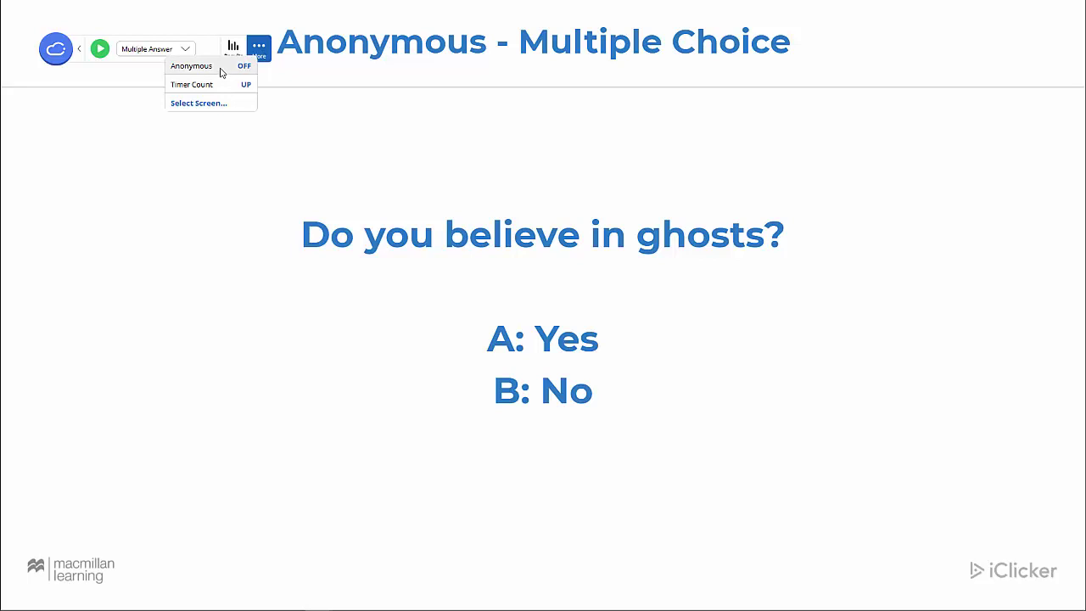
left_click(221, 73)
left_click(190, 49)
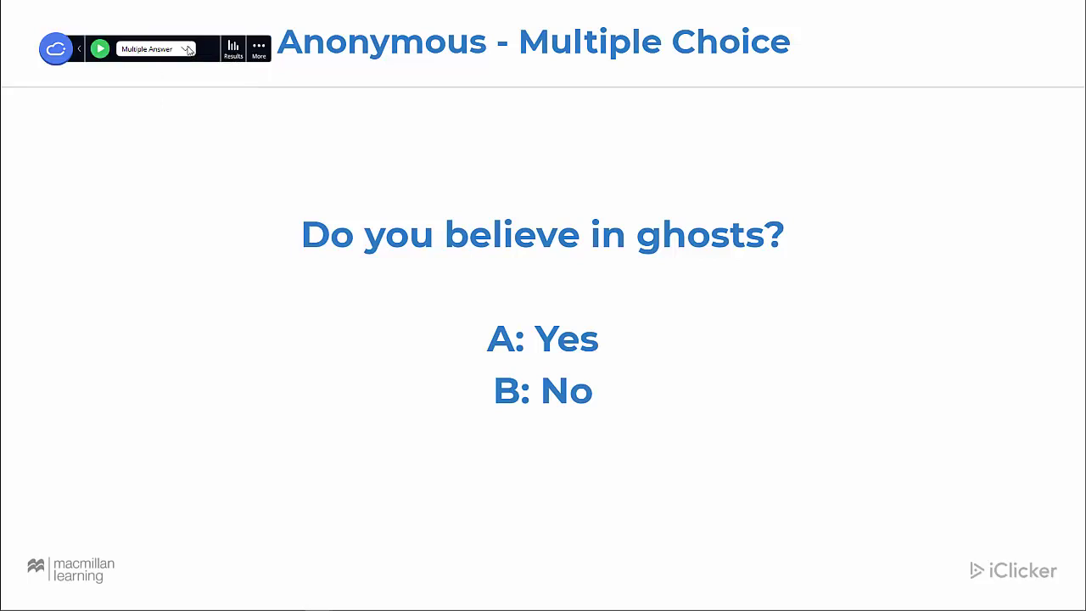
left_click(190, 49)
left_click(183, 9)
left_click(100, 49)
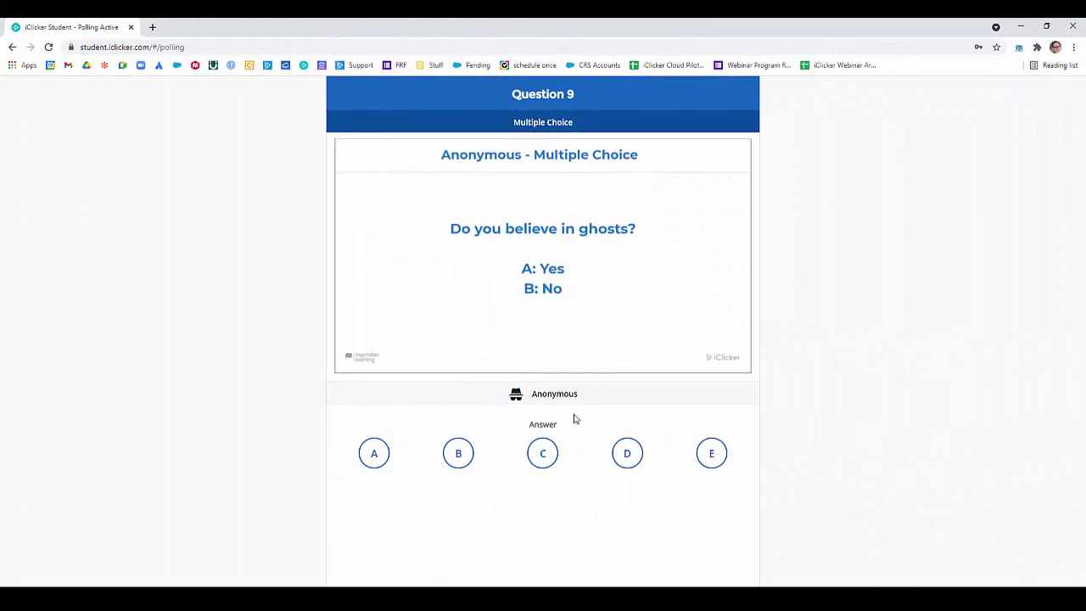
Answer B (No) to Question 9, briefly switching to A before settling back on B
left_click(459, 458)
left_click(382, 453)
left_click(461, 450)
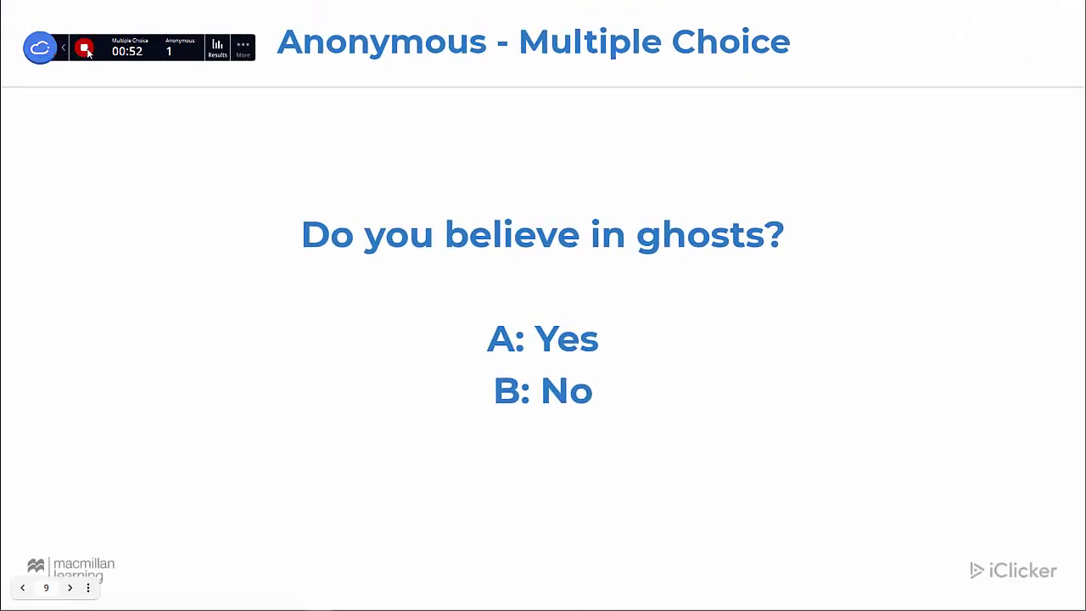
Stop the Question 9 poll and review its results showing 100% on B
left_click(85, 49)
left_click(218, 49)
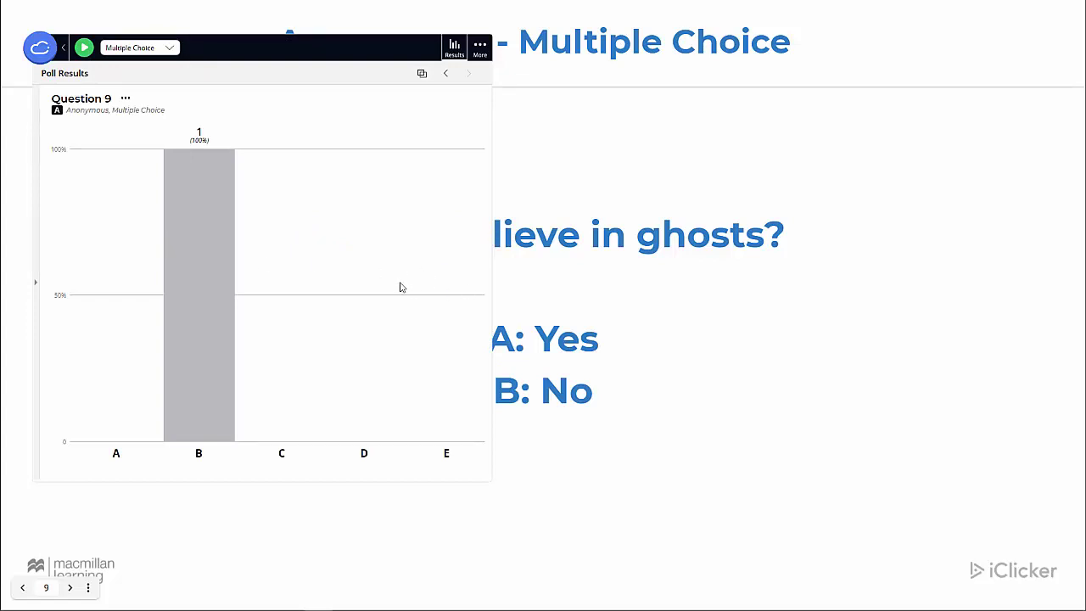
left_click(455, 49)
Switch anonymous polling back off in the More options
left_click(243, 48)
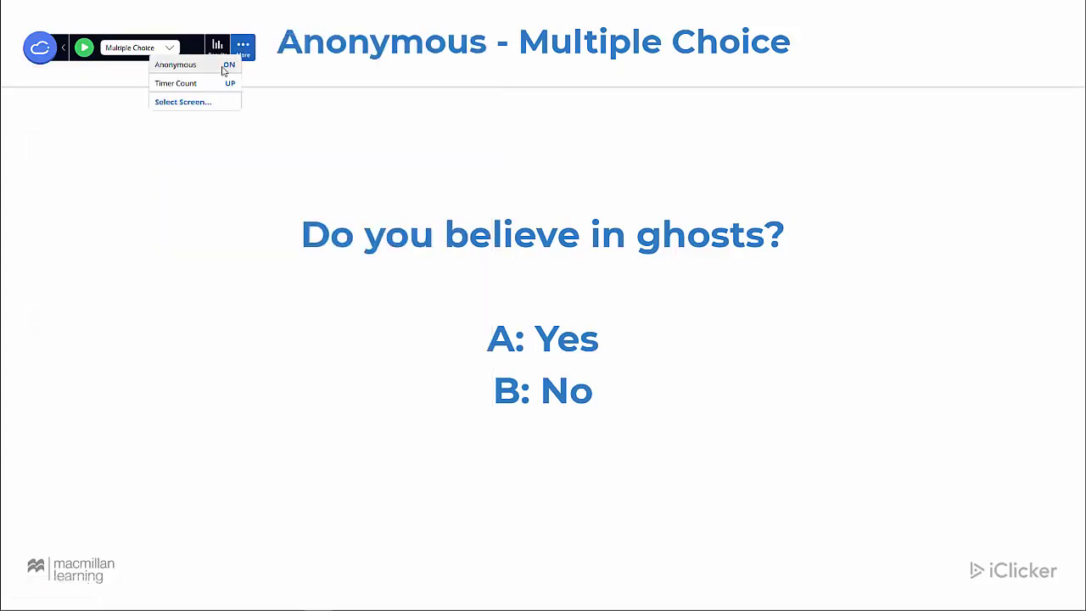
left_click(227, 66)
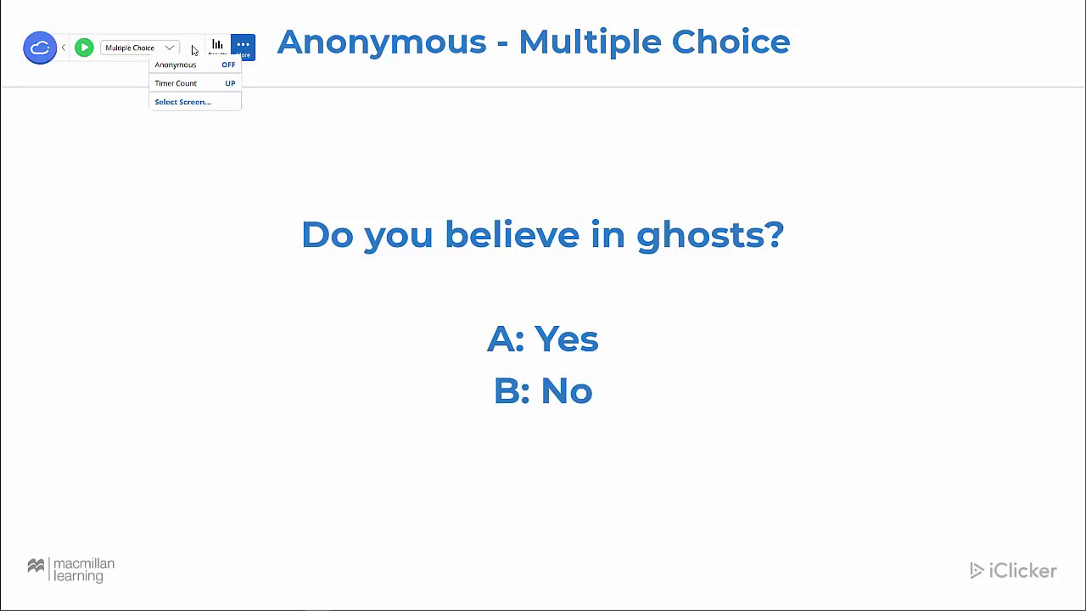
left_click(194, 46)
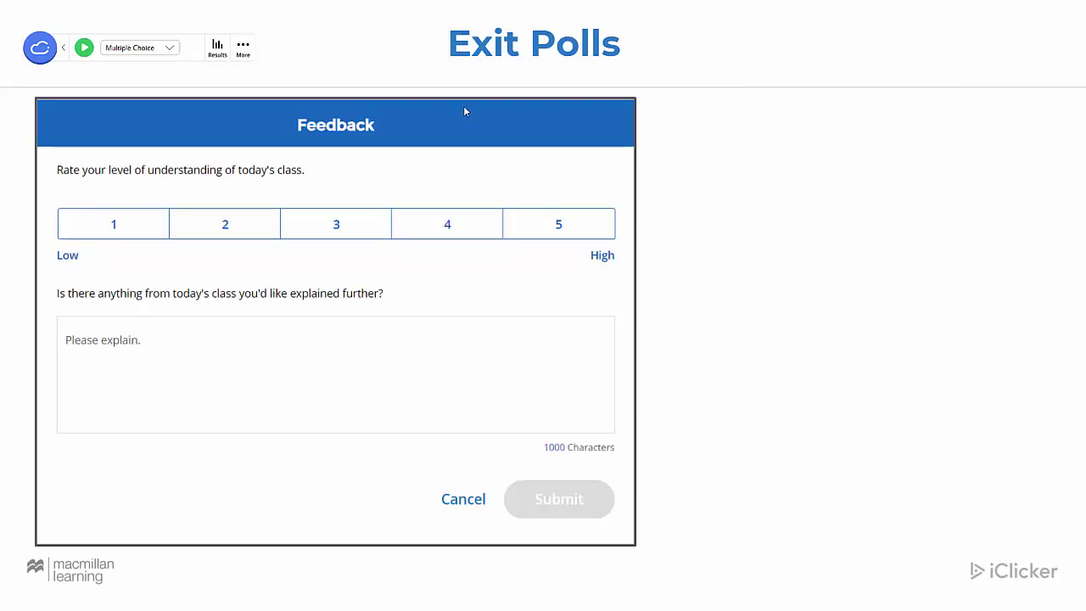
End the class session with an exit poll and minimize the Courses window
left_click(64, 49)
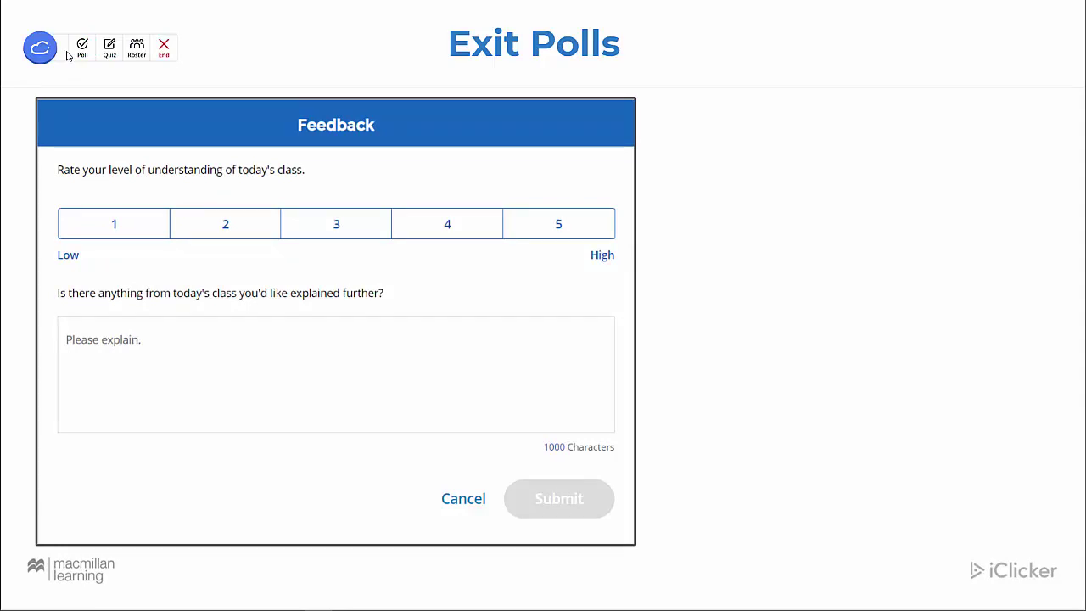
left_click(164, 48)
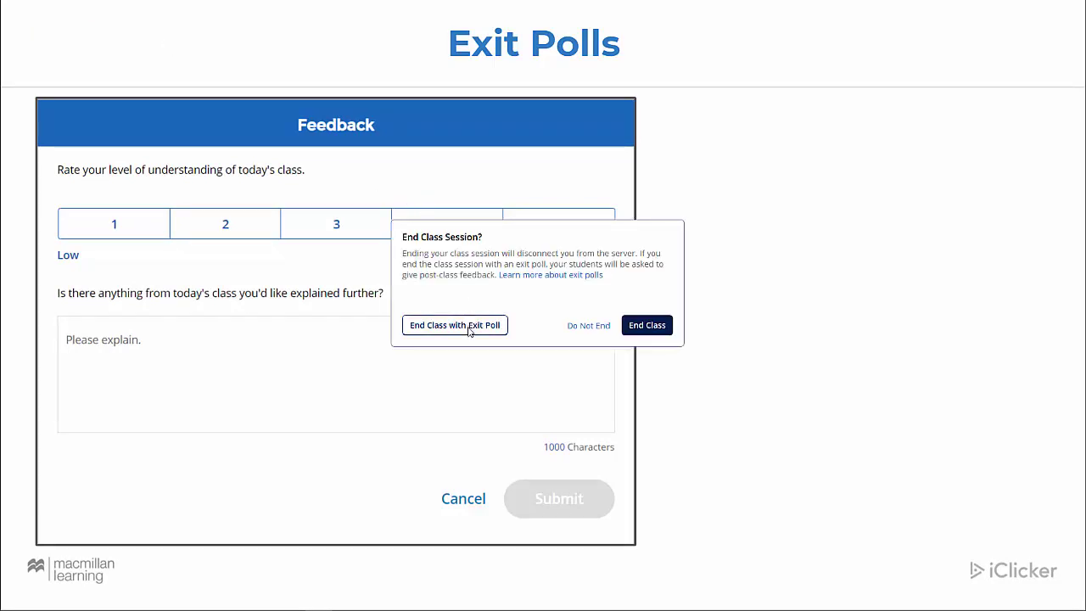
left_click(468, 327)
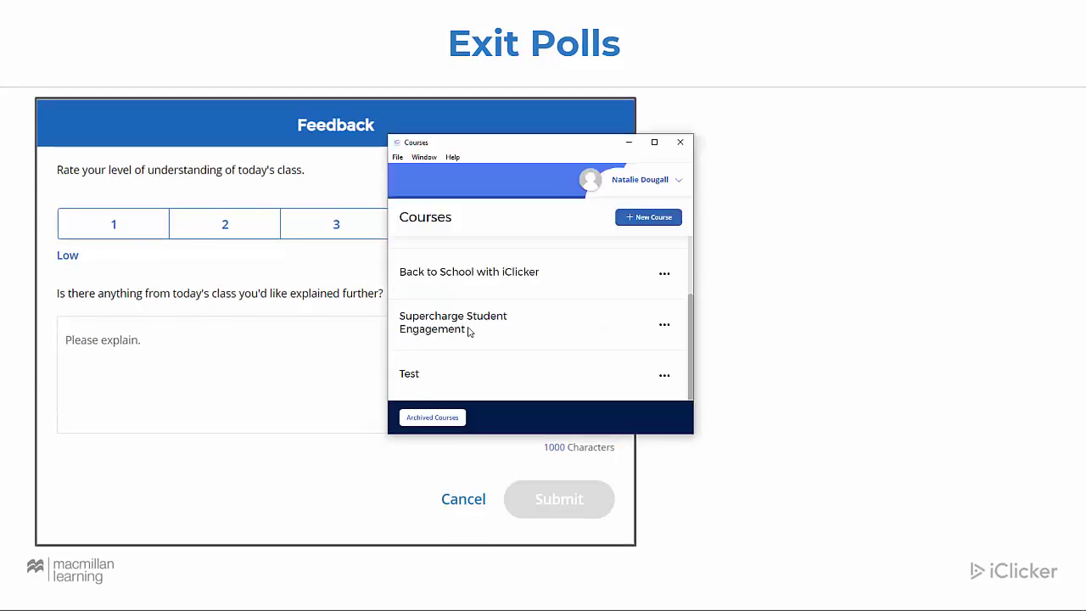
left_click(626, 144)
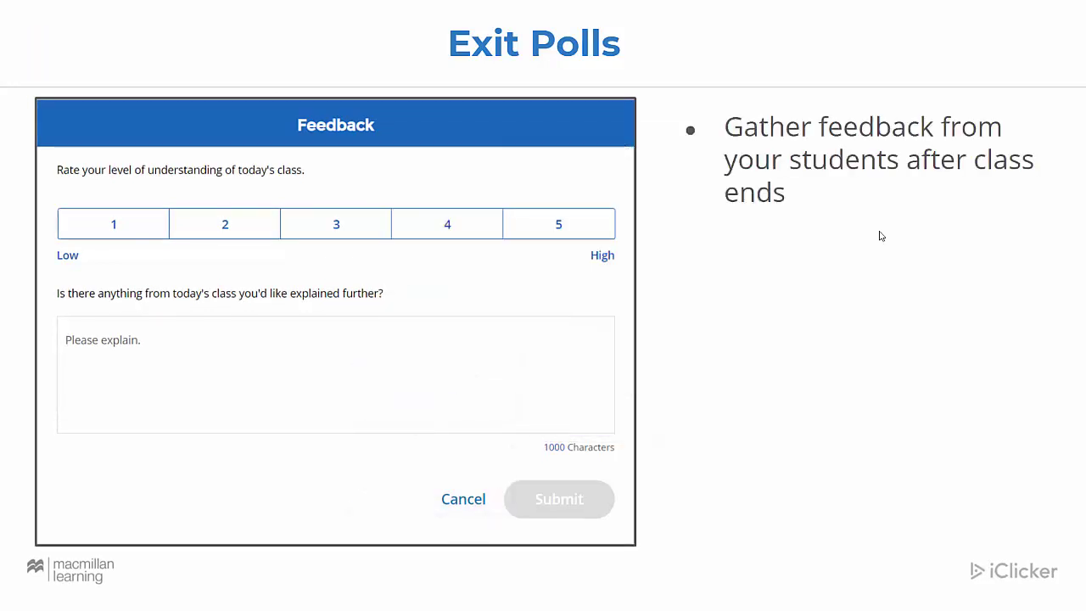